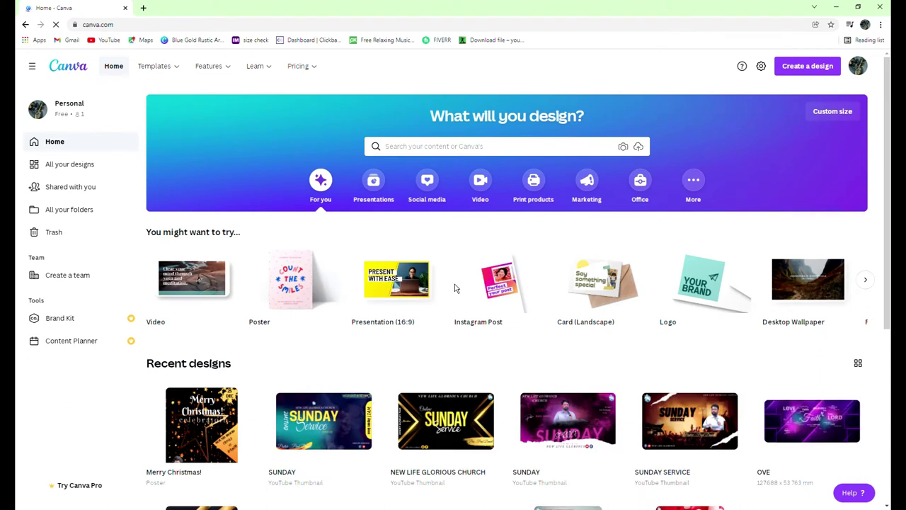
- Search Canva for YOUTUBE, choose the YouTube Channel Art format and create a blank design from it
left_click(485, 147)
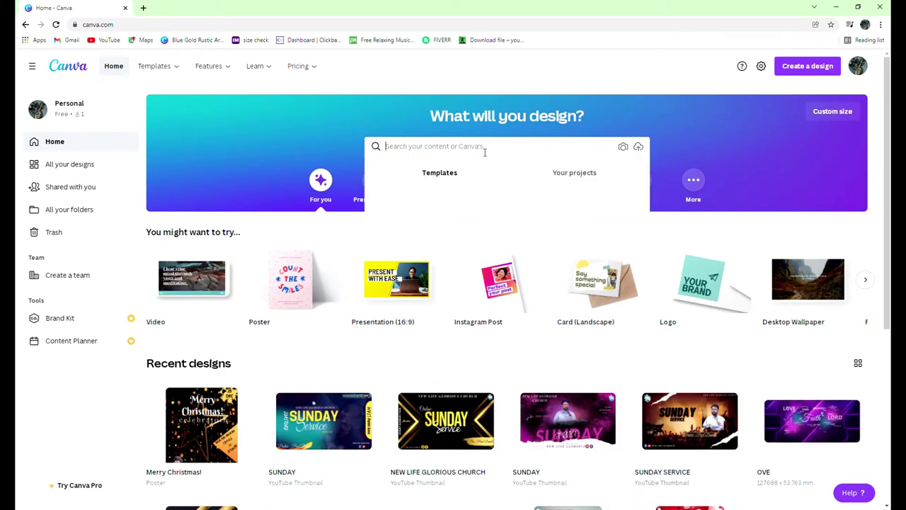
type("Y")
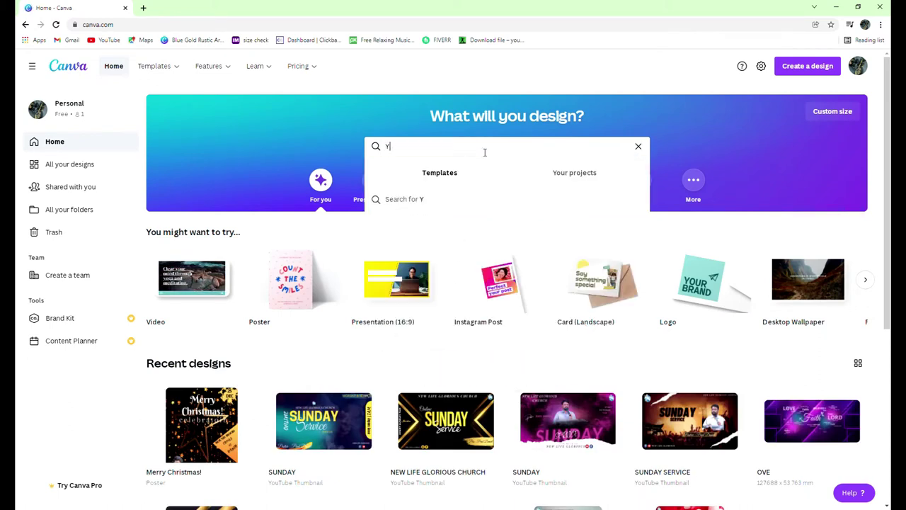
type("ouTUBE")
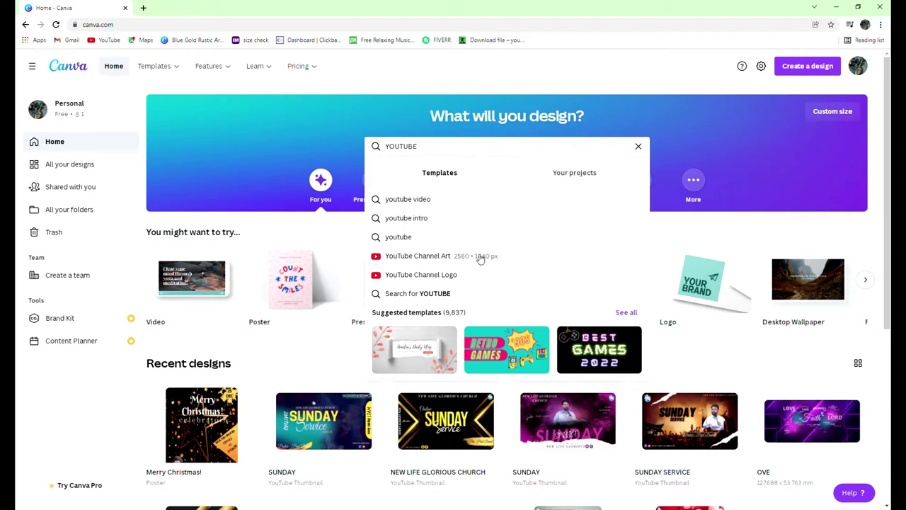
left_click(480, 258)
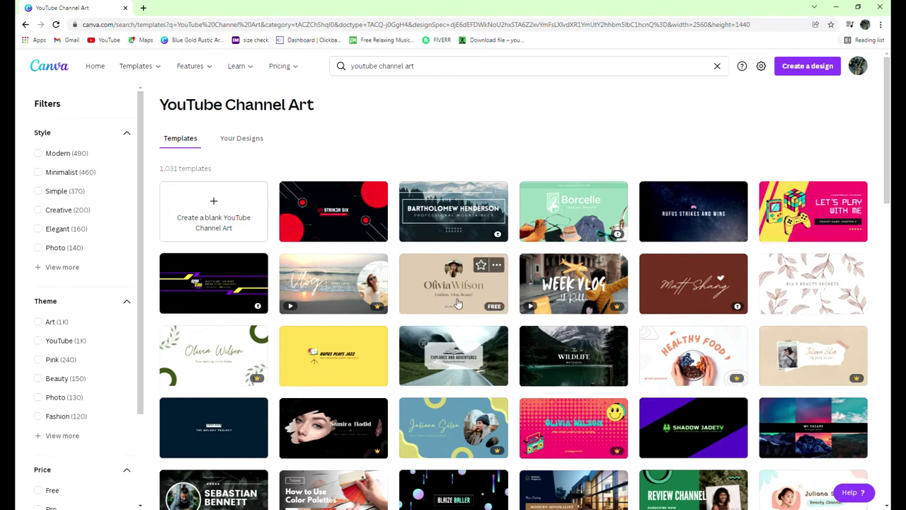
left_click(222, 210)
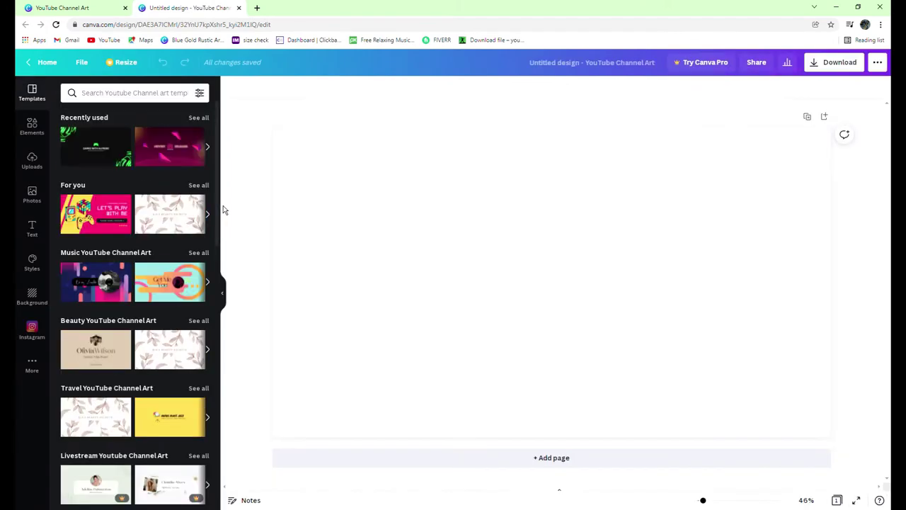
- Set the blank page's background color to black
left_click(369, 219)
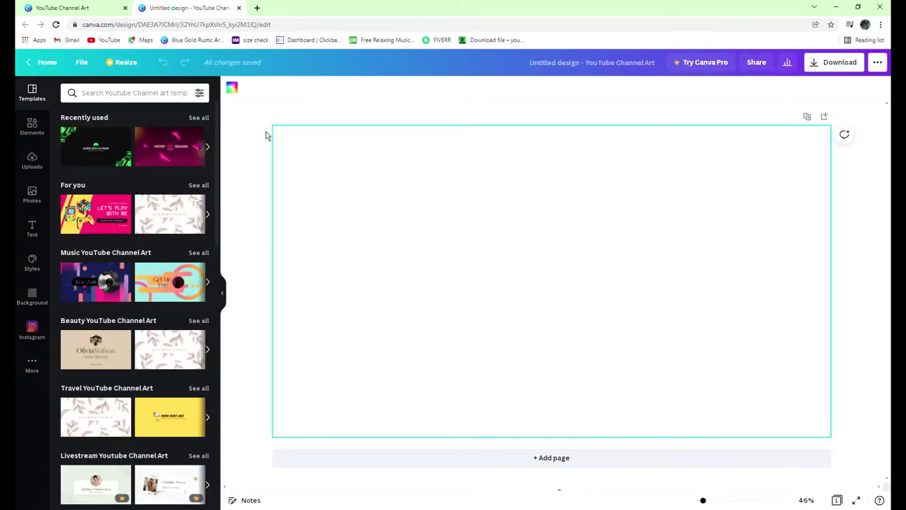
left_click(234, 88)
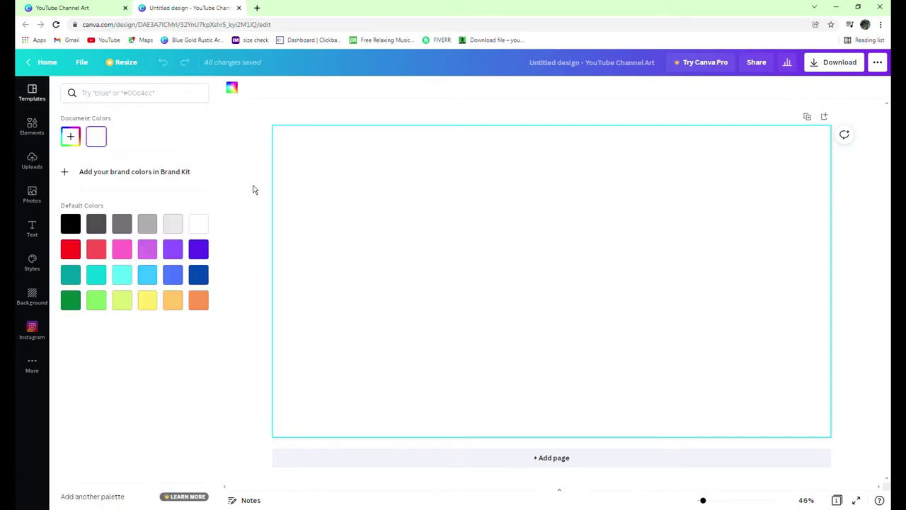
left_click(70, 225)
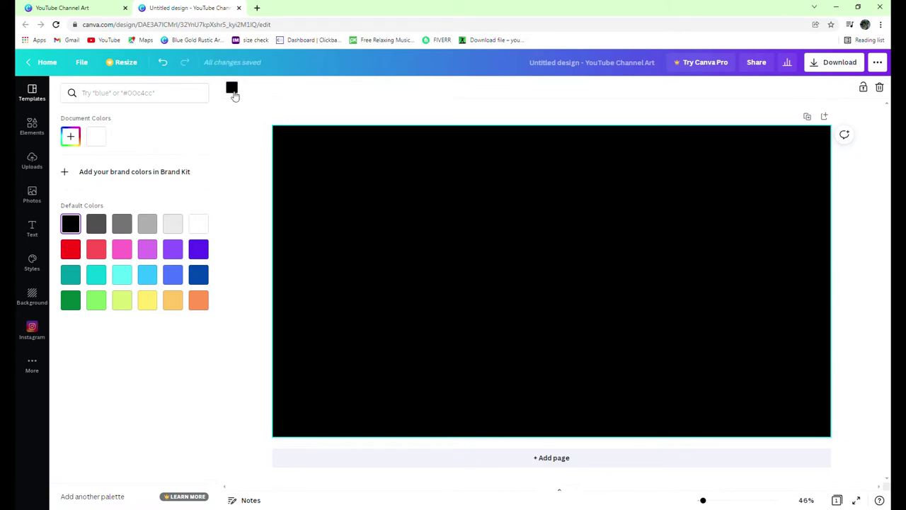
- Add a square shape from Lines & Shapes to the page and move it slightly upward
left_click(32, 127)
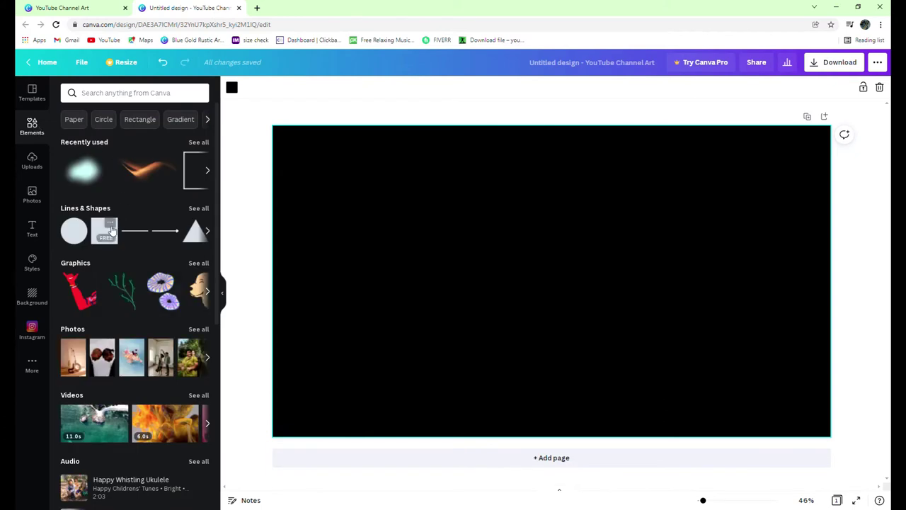
left_click(110, 228)
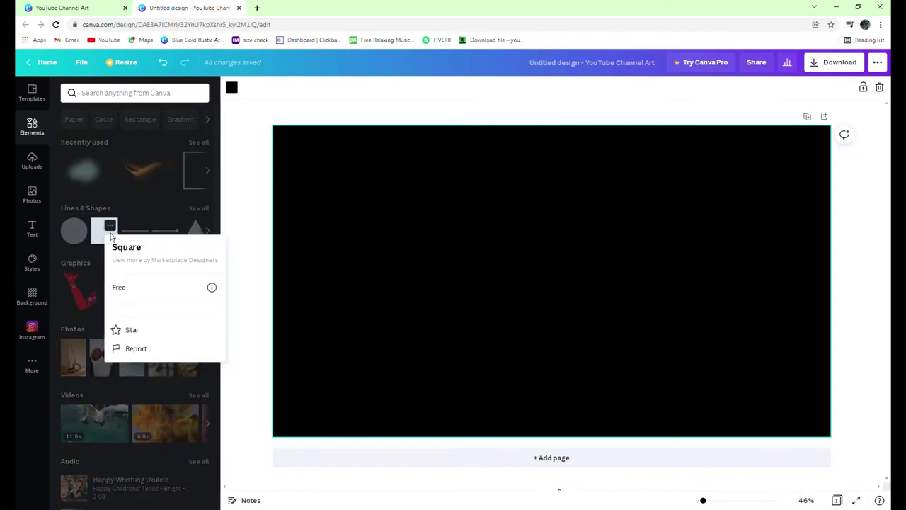
left_click(101, 244)
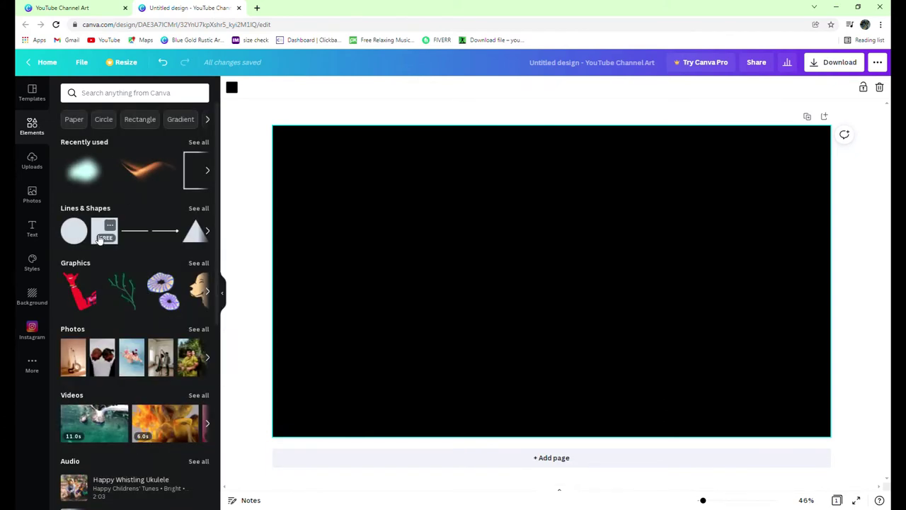
left_click(103, 238)
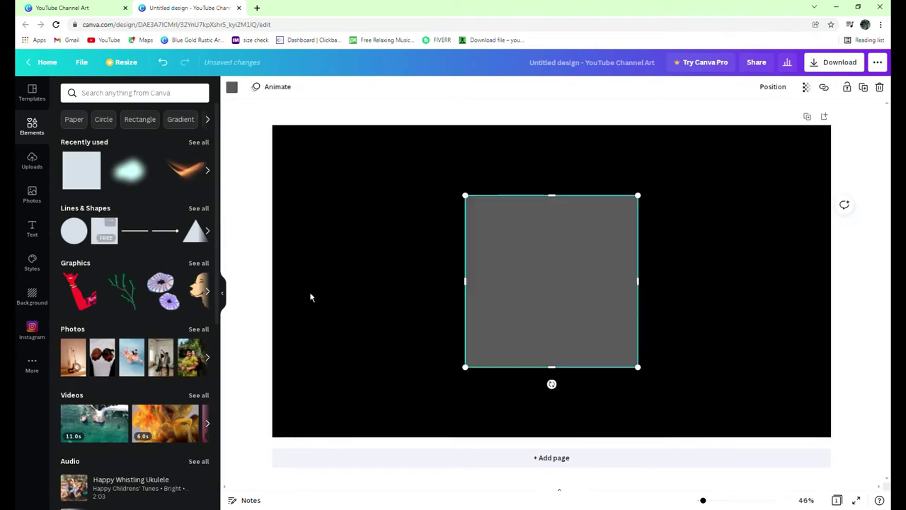
mouse_move(527, 304)
left_mouse_down()
mouse_move(506, 307)
mouse_move(533, 291)
left_mouse_up()
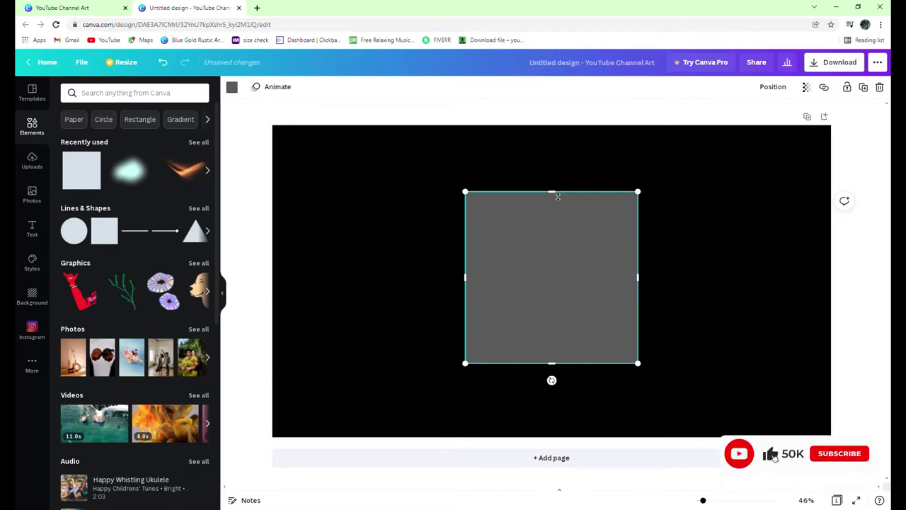
- Reduce the square's height to form a rectangle about 792 wide and 426 high near the page center
left_click_drag(552, 192, 554, 278)
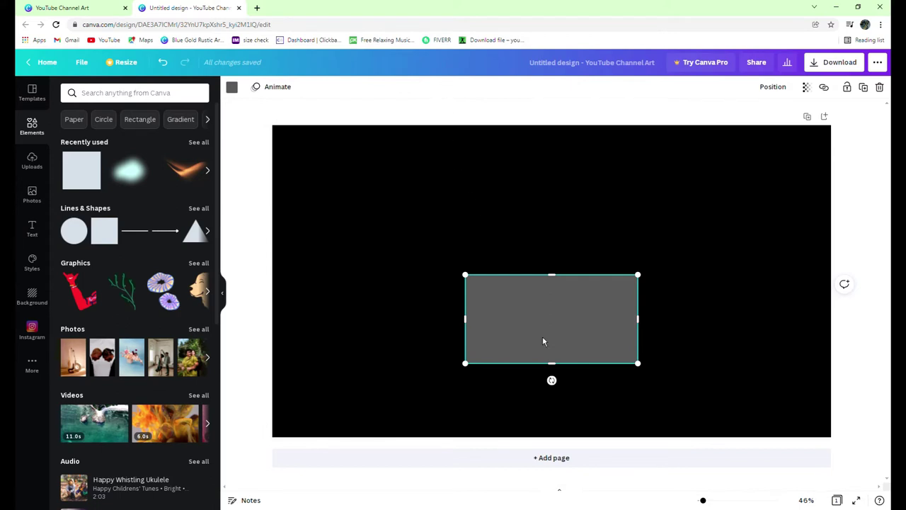
left_click_drag(543, 336, 541, 305)
mouse_move(557, 245)
left_mouse_down()
mouse_move(557, 259)
mouse_move(558, 248)
left_mouse_up()
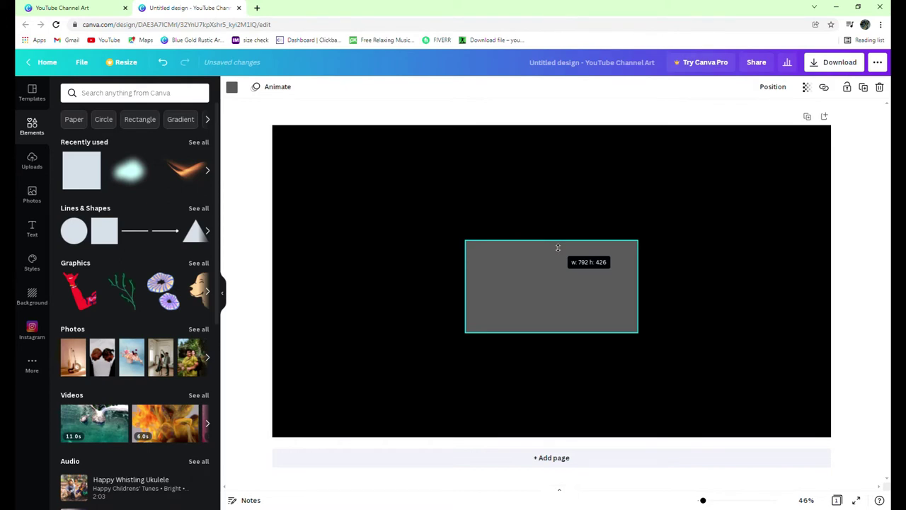
left_click_drag(558, 248, 558, 248)
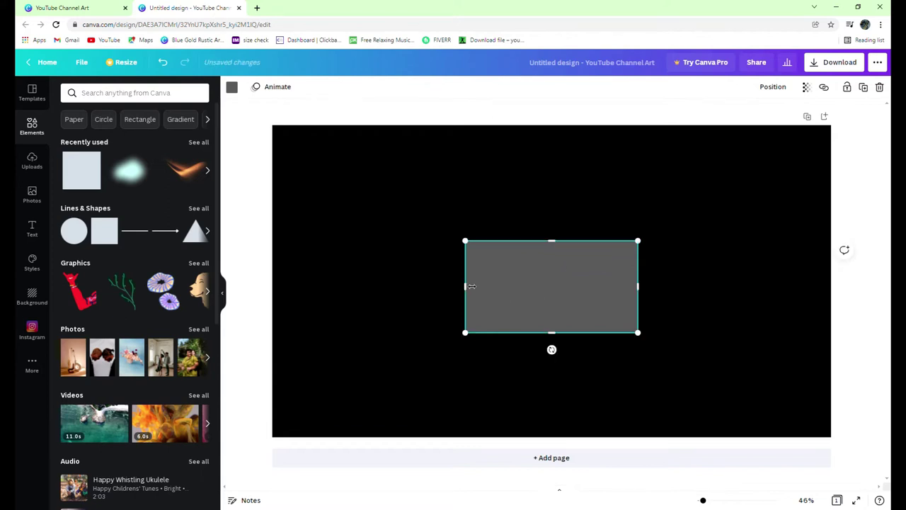
- Widen the grey rectangle to well over half the page width and center it on the page
left_click_drag(473, 289, 308, 292)
left_click_drag(536, 290, 597, 291)
left_click_drag(700, 292, 703, 293)
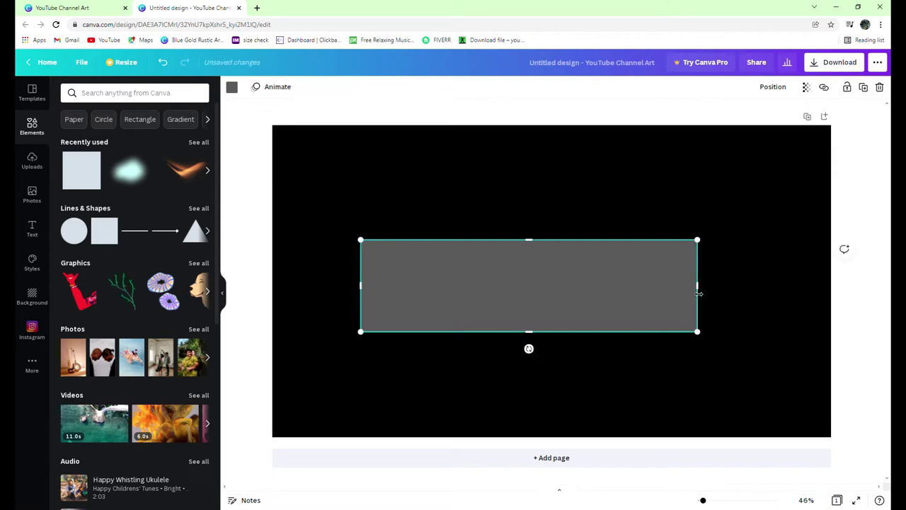
left_click_drag(550, 294, 569, 289)
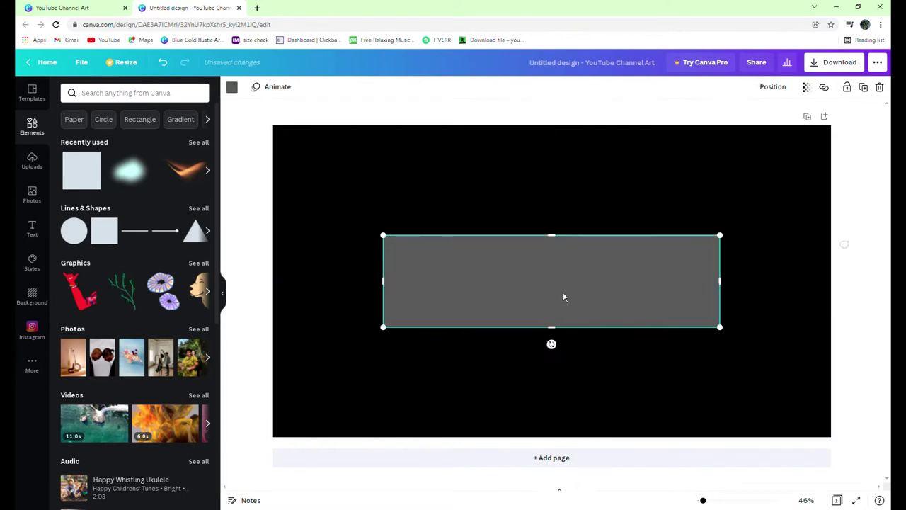
- Add a second square shape and color it white
left_click(574, 225)
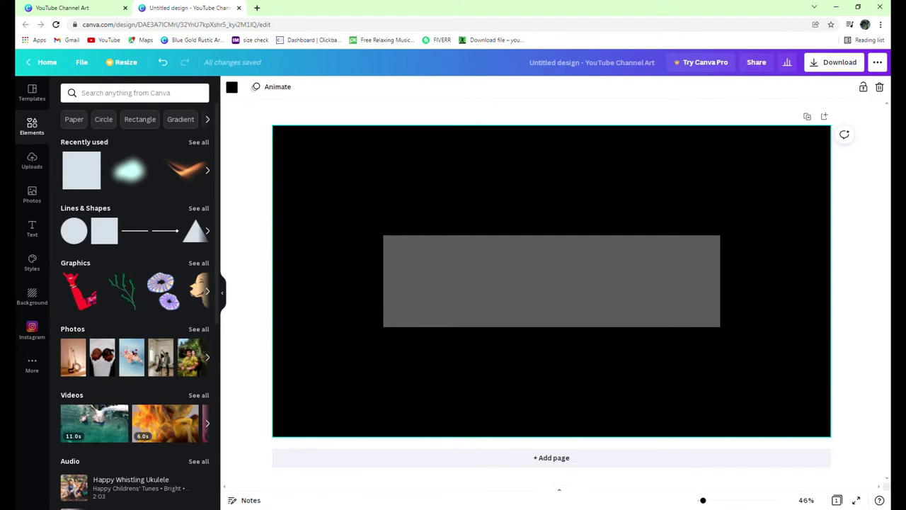
left_click(106, 236)
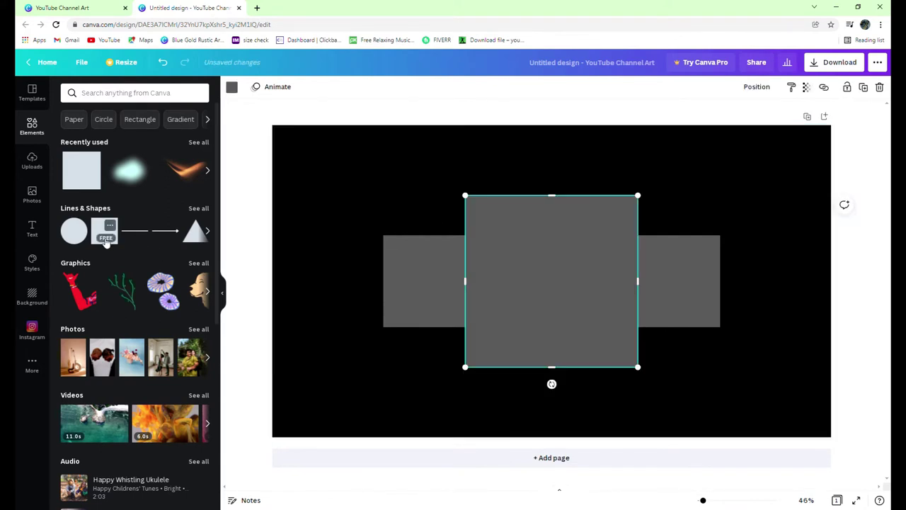
left_click(234, 88)
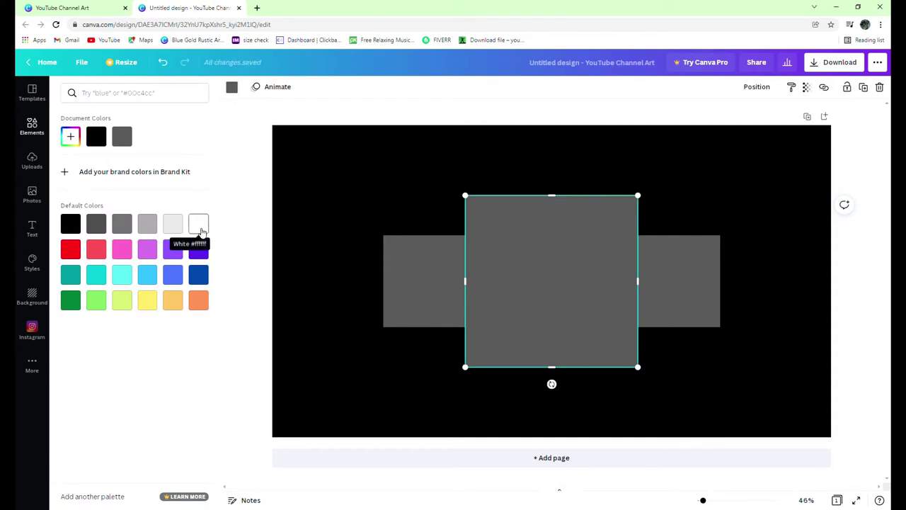
left_click(199, 226)
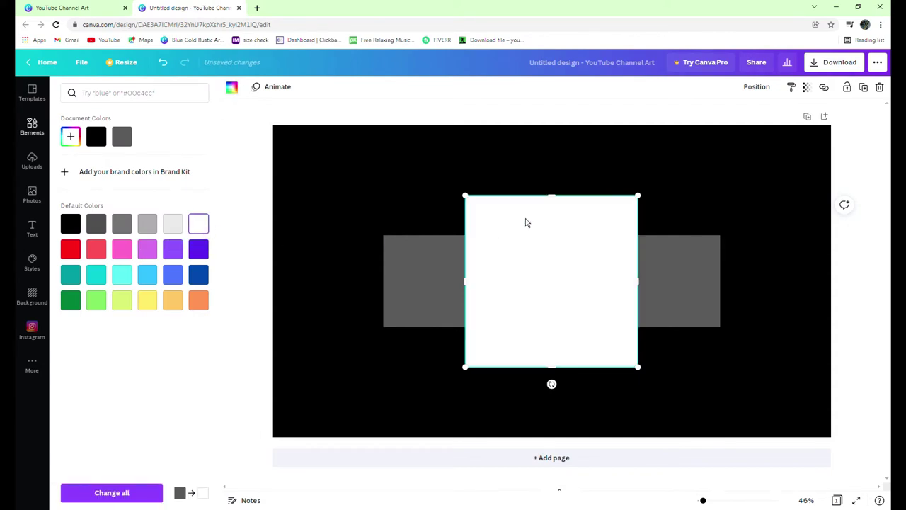
- Match the white square's height to the grey rectangle, stretch it wider than that rectangle and center it on the page
left_click_drag(558, 198, 563, 241)
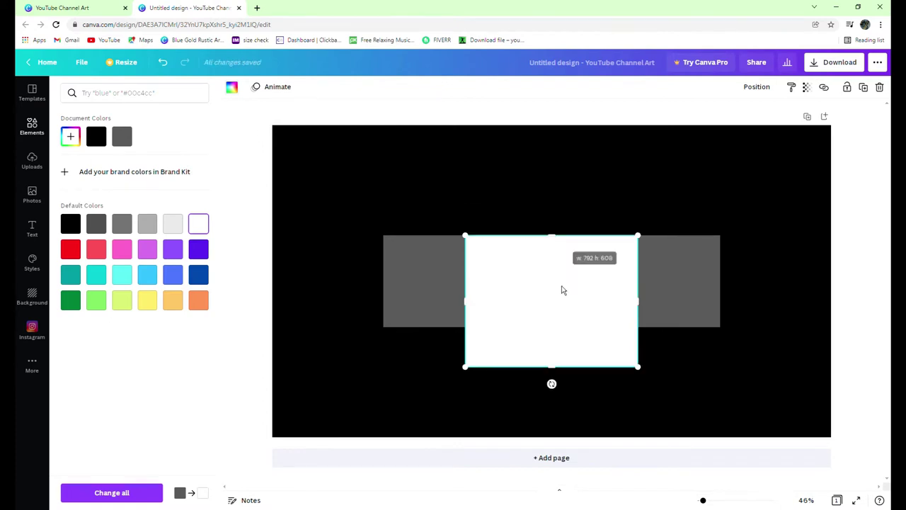
left_click_drag(561, 375, 572, 333)
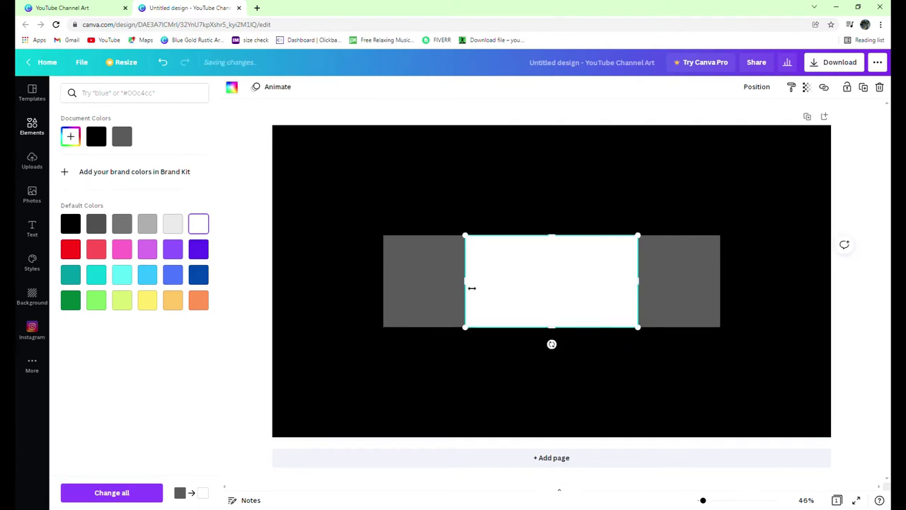
left_click_drag(521, 291, 439, 290)
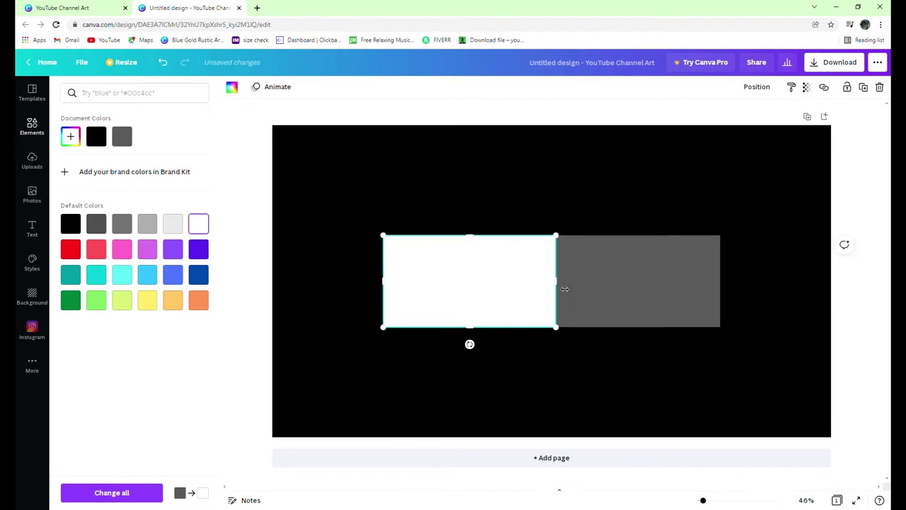
left_click_drag(564, 289, 799, 311)
left_click_drag(799, 312, 796, 311)
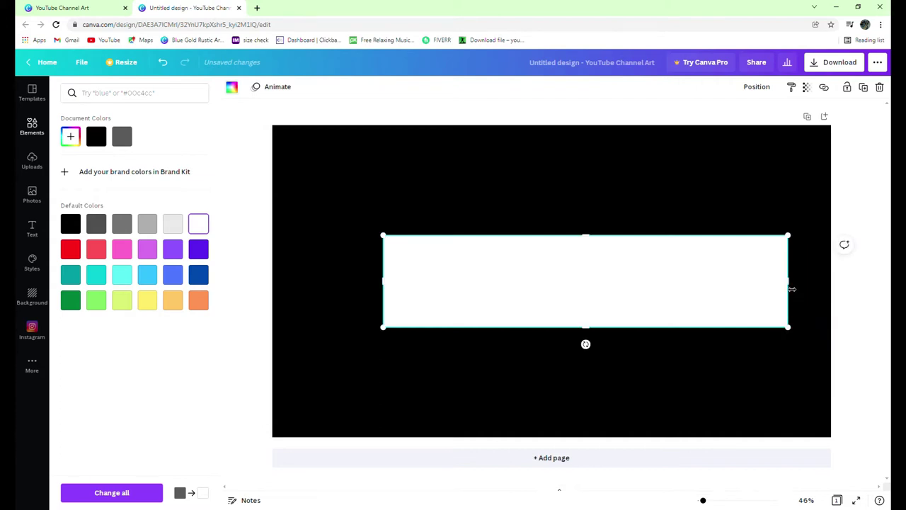
left_click_drag(570, 291, 546, 288)
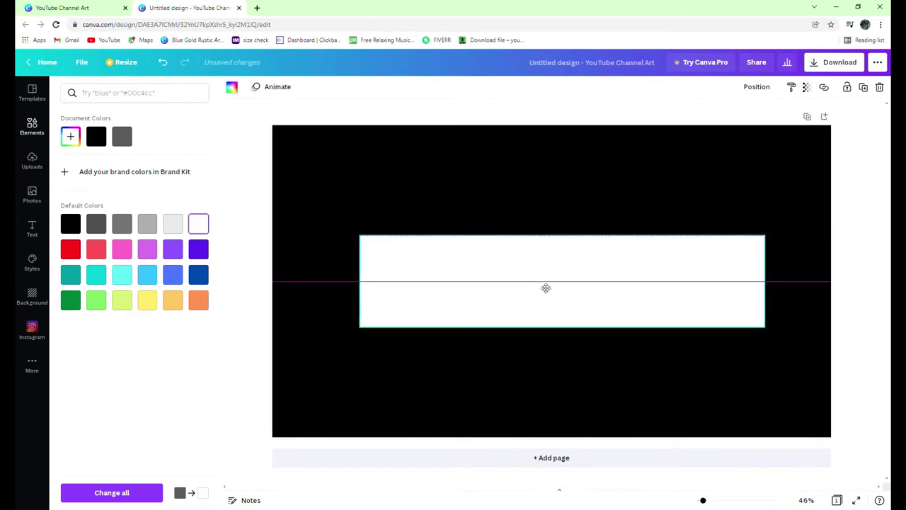
mouse_move(546, 288)
left_mouse_down()
mouse_move(557, 290)
mouse_move(535, 289)
left_mouse_up()
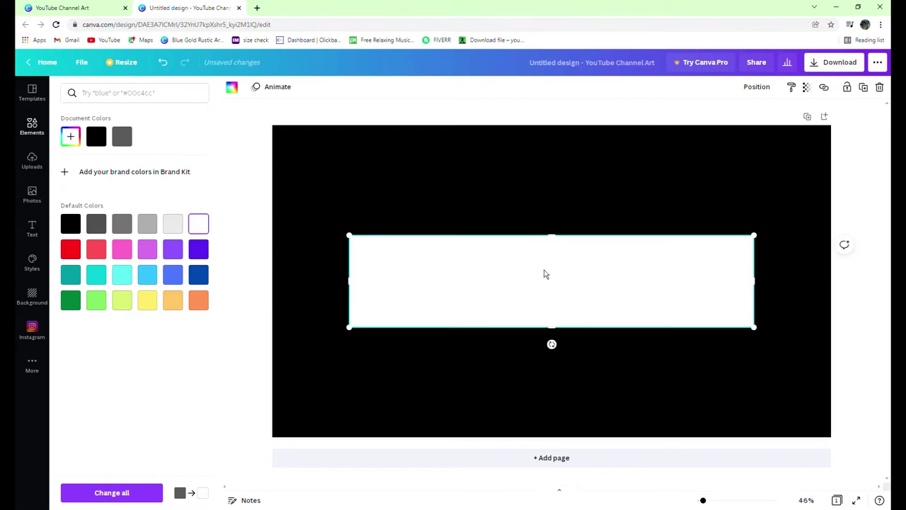
- Nudge the white rectangle down until a strip of the grey rectangle's upper edge is uncovered
key("Down")
key("Down")
key("Down")
key("Down")
key("Down")
key("Down")
key("Down")
key("Down")
key("Down")
key("Down")
key("Down")
key("Down")
key("Down")
key("Down")
key("Down")
key("Down")
key("Down")
key("Down")
key("Down")
key("Down")
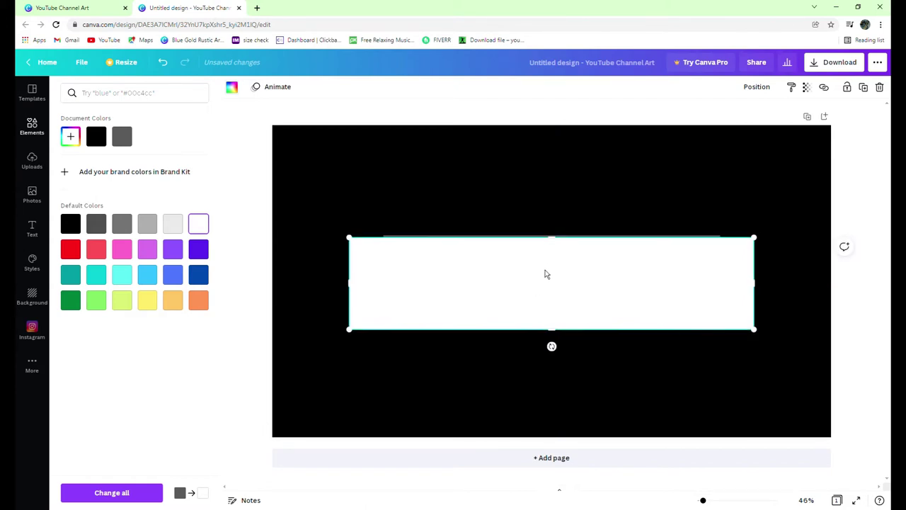
key("Down")
key("Down")
key("Down")
key("Down")
key("Down")
key("Down")
key("Down")
key("Down")
key("Down")
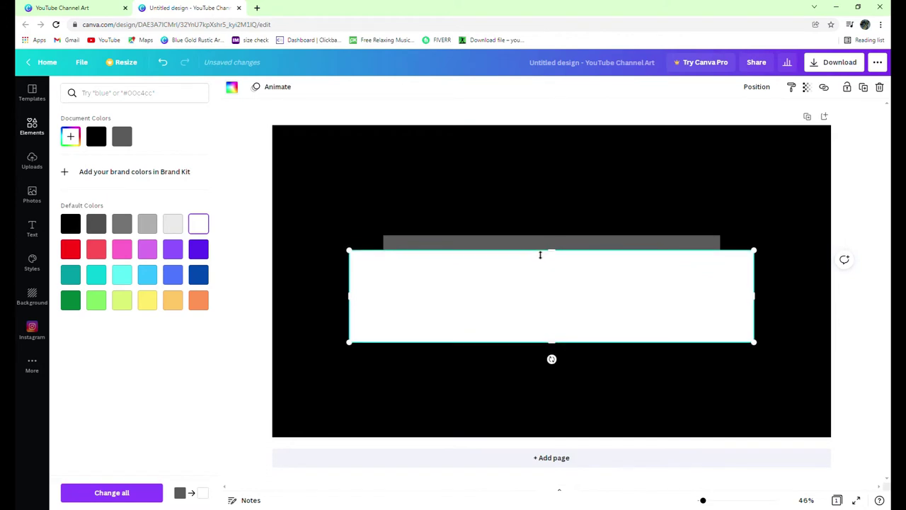
- Set the white rectangle's transparency value to 49
left_click(517, 246)
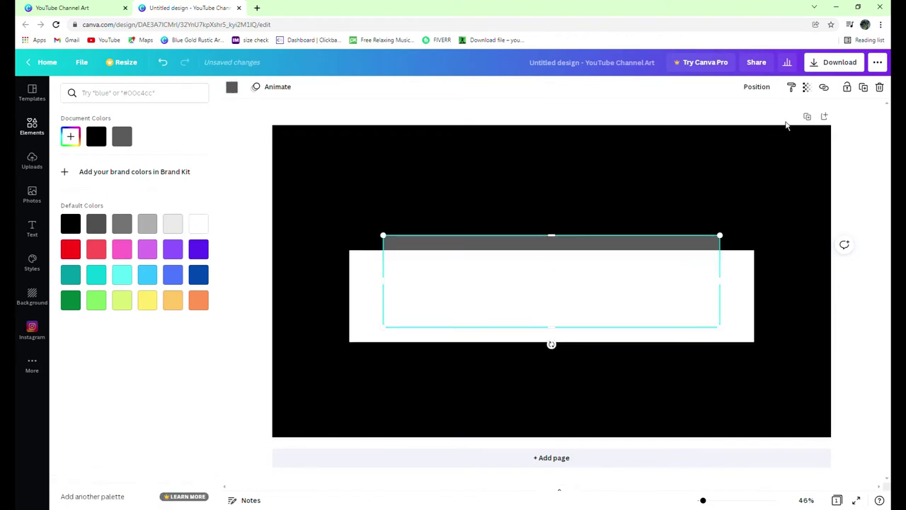
left_click(745, 289)
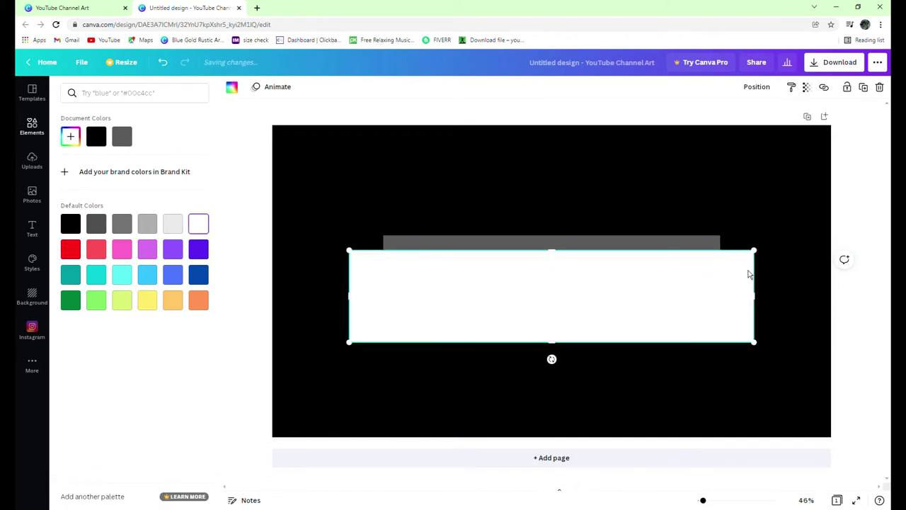
left_click(806, 86)
left_click_drag(781, 116, 744, 126)
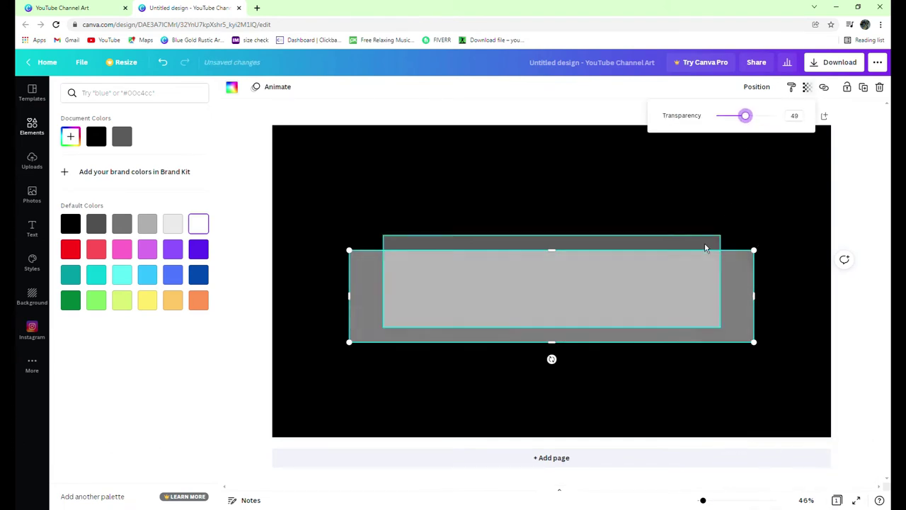
- Try a transparency value of 61 on the white rectangle and return it to 49
key("Right")
key("Right")
key("Right")
key("Right")
key("Right")
key("Right")
key("Right")
key("Right")
key("Right")
key("Right")
key("Right")
key("Right")
key("Right")
key("Right")
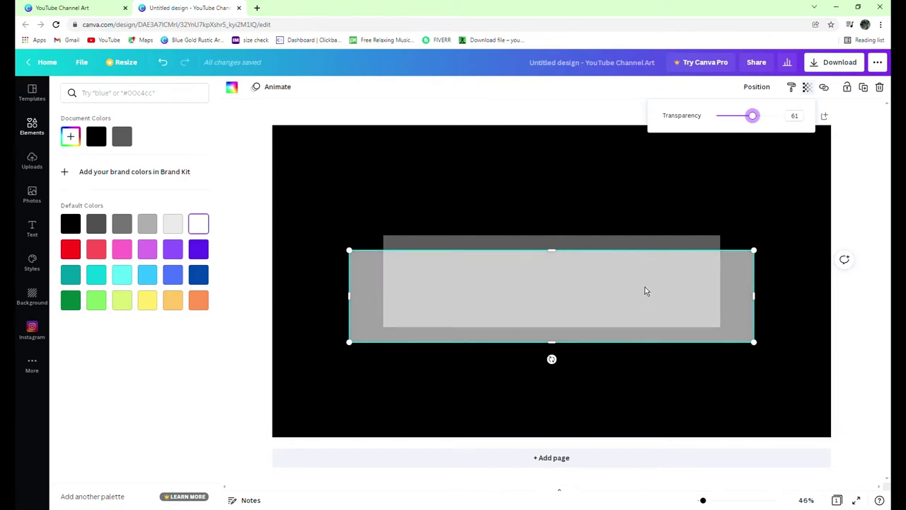
key("Left")
key("Left")
key("Left")
key("Left")
key("Left")
key("Left")
key("Left")
key("Left")
key("Left")
key("Left")
key("Left")
key("Left")
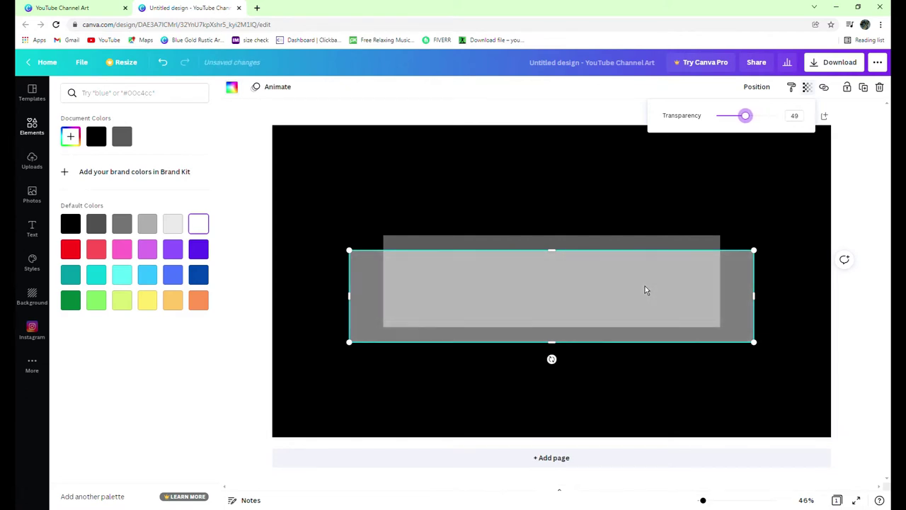
- Lower the white rectangle's transparency value slightly and move it up flush with the grey rectangle's upper and lower edges
key("Left")
key("Left")
key("Left")
key("Left")
key("Left")
left_click_drag(603, 311, 602, 287)
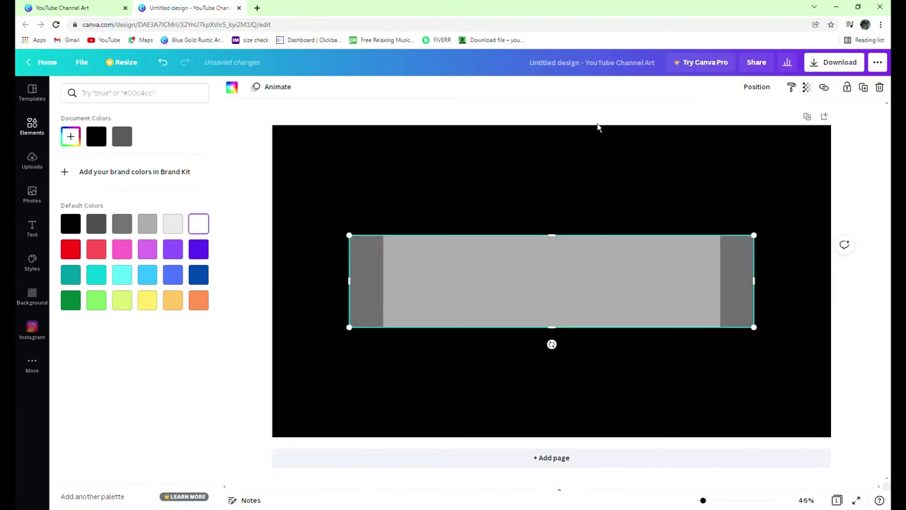
key("Escape")
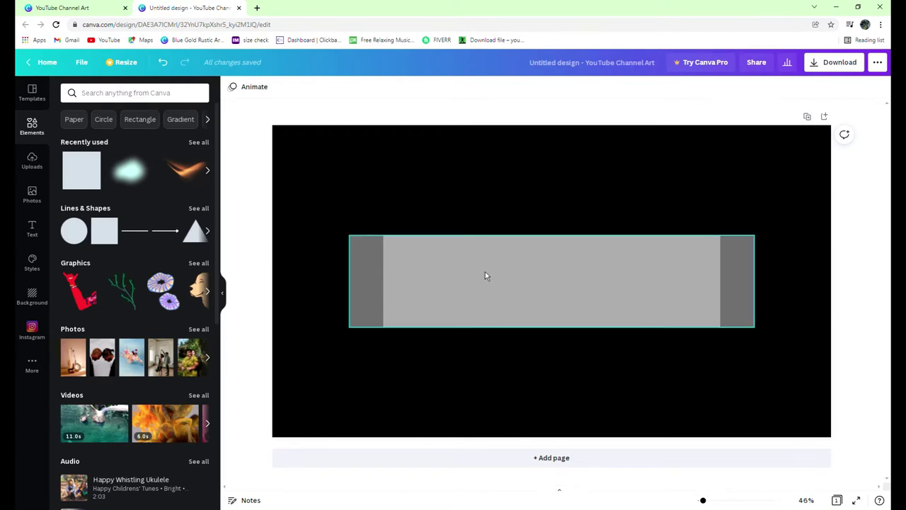
left_click(494, 228)
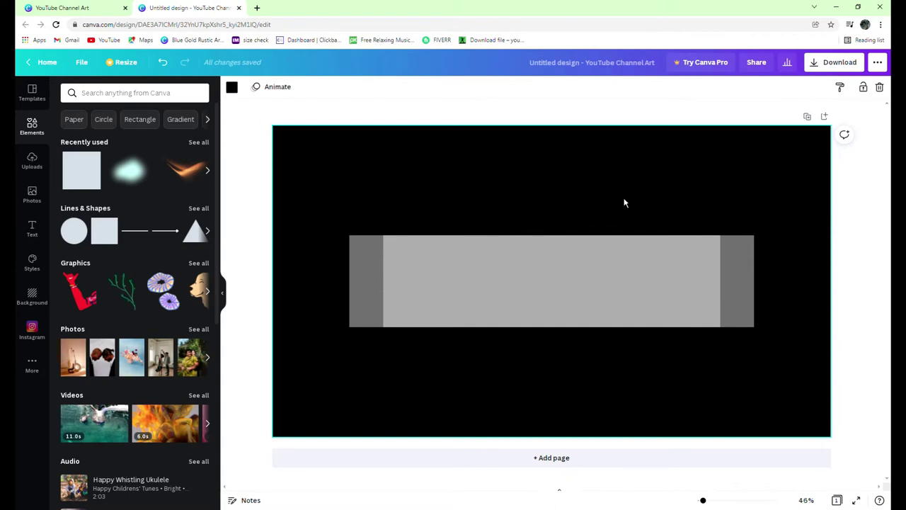
- Show the rulers and place horizontal guides along the upper and lower edges of the rectangles
left_click(83, 63)
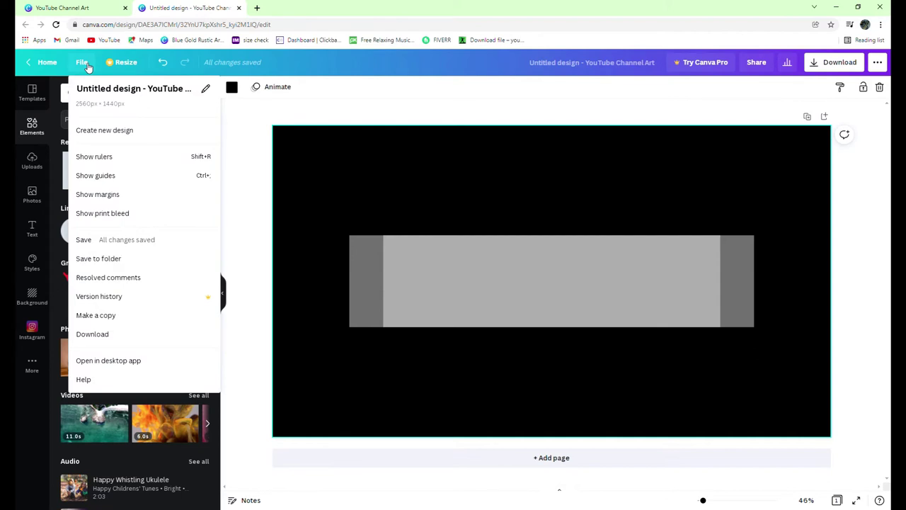
left_click(129, 159)
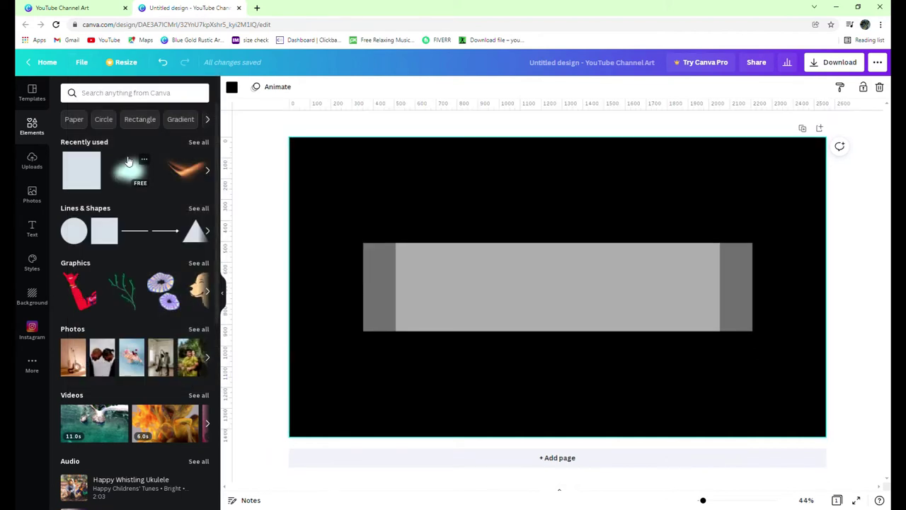
left_click_drag(542, 112, 528, 246)
left_click_drag(538, 111, 522, 338)
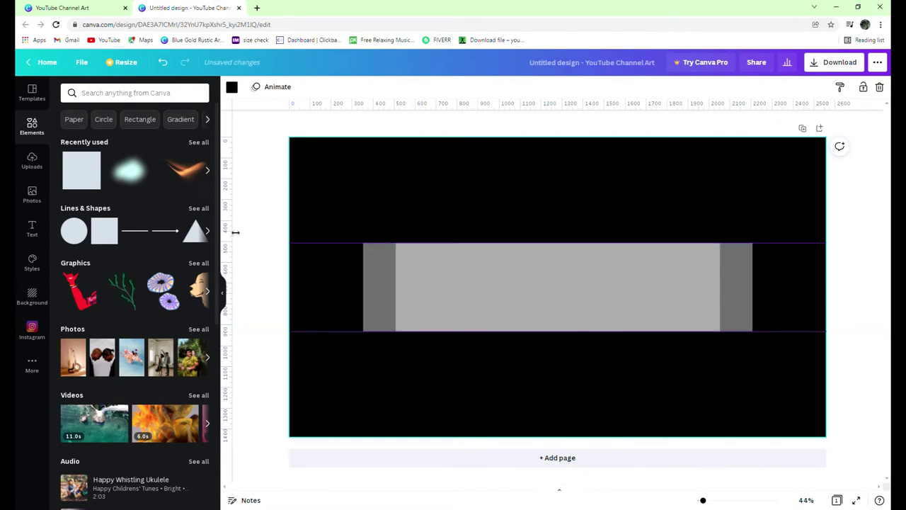
- Place vertical guides along both side edges of each rectangle and delete the two rectangles
left_click_drag(235, 232, 369, 262)
left_click_drag(226, 271, 402, 294)
left_click_drag(237, 281, 727, 319)
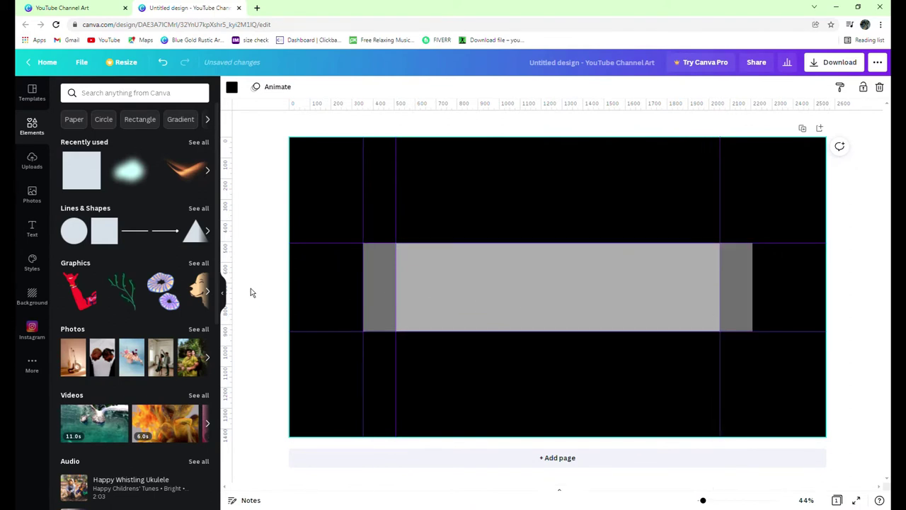
left_click_drag(234, 271, 528, 303)
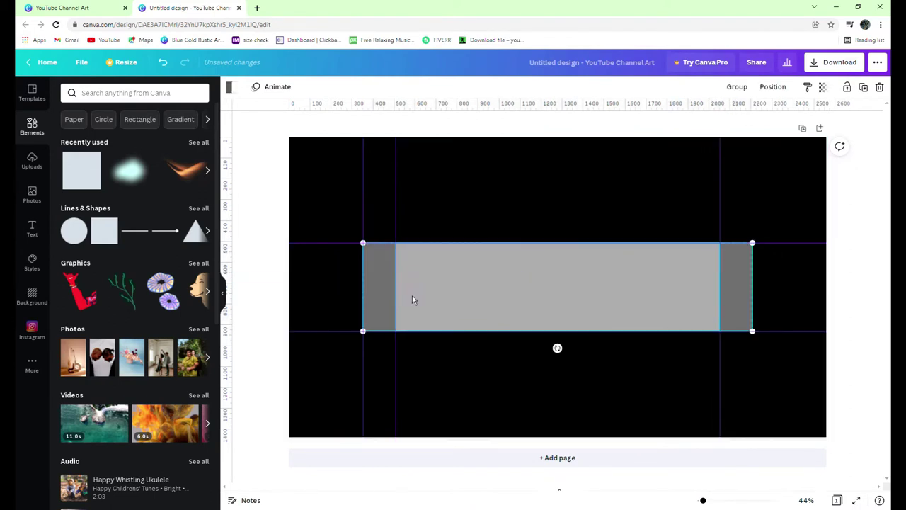
left_click_drag(234, 270, 757, 305)
key("Delete")
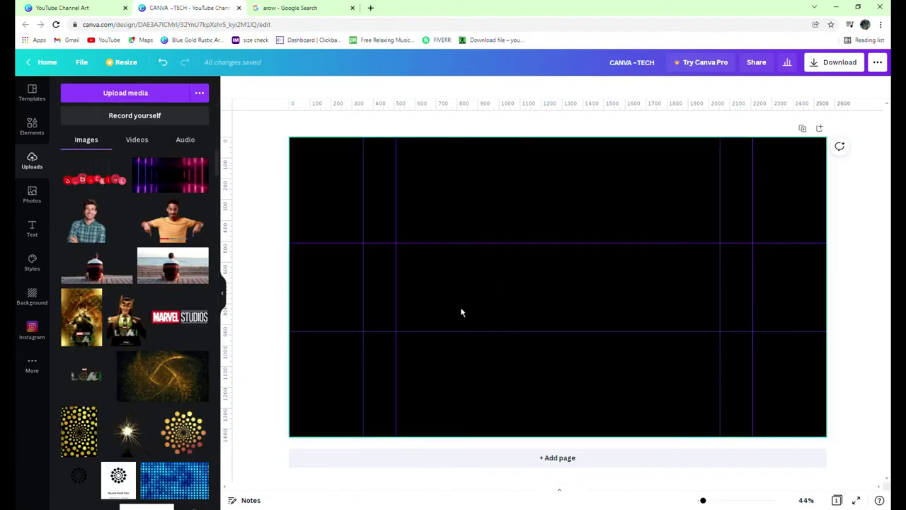
- Add the uploaded purple and red neon corridor image and crop its height to the two horizontal guides
left_click(179, 188)
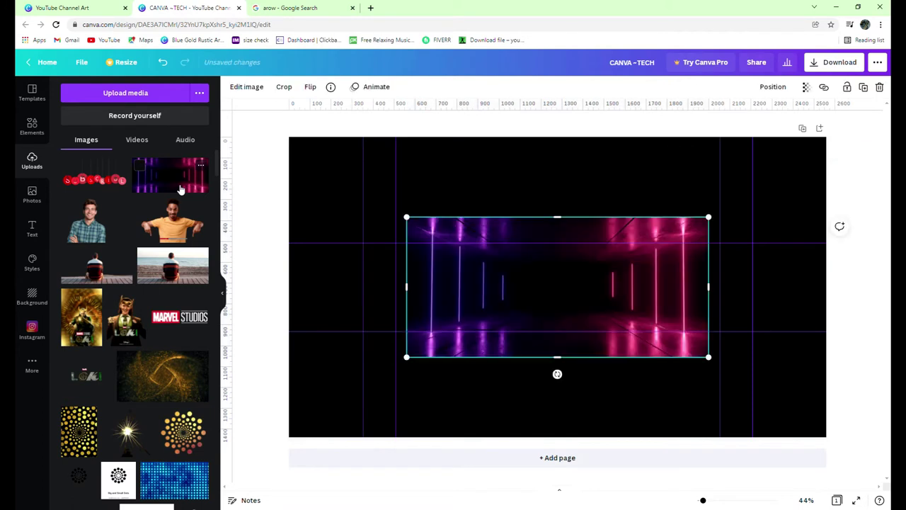
left_click_drag(569, 219, 570, 249)
left_click_drag(567, 357, 575, 337)
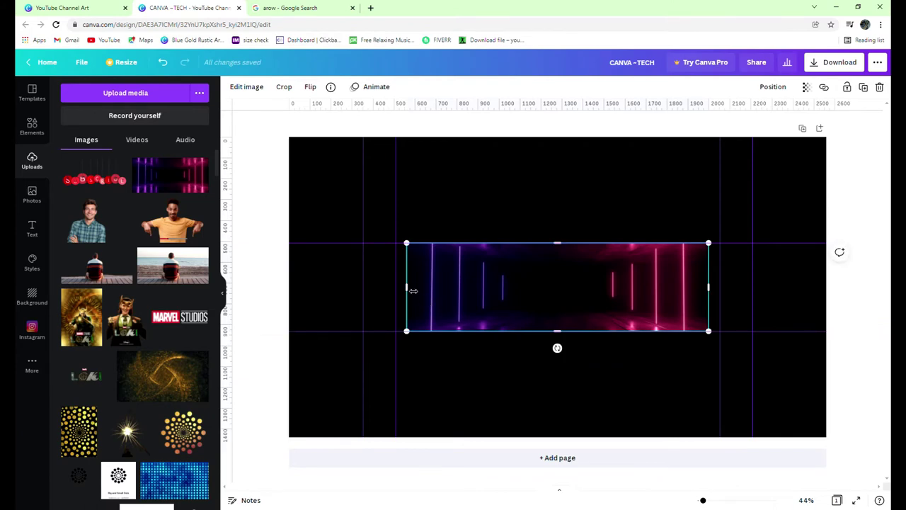
- Widen the neon corridor image to the outermost vertical guides and set its saturation to 41
left_click_drag(413, 290, 369, 290)
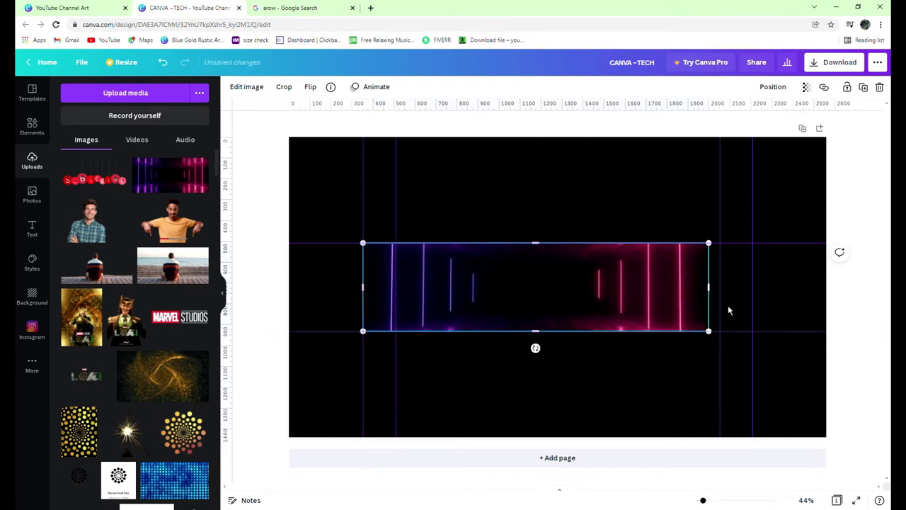
left_click_drag(716, 292, 754, 296)
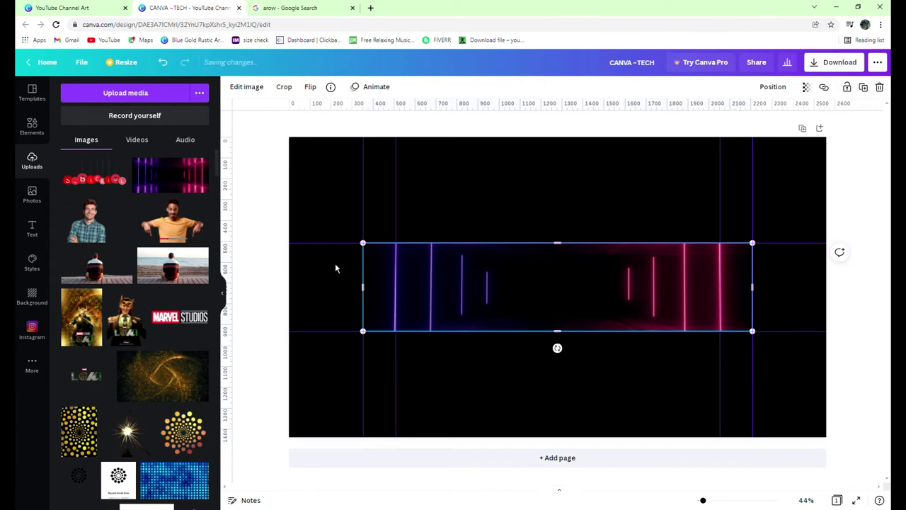
left_click(242, 88)
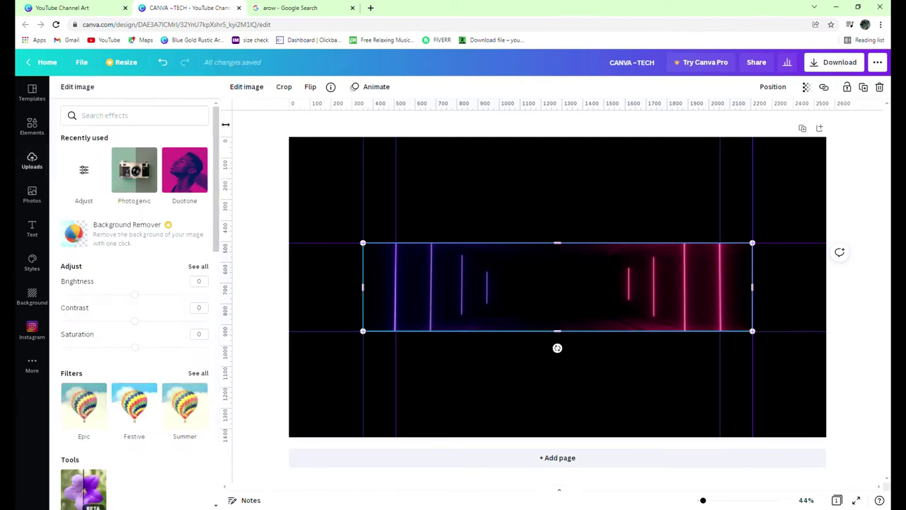
left_click_drag(135, 348, 169, 353)
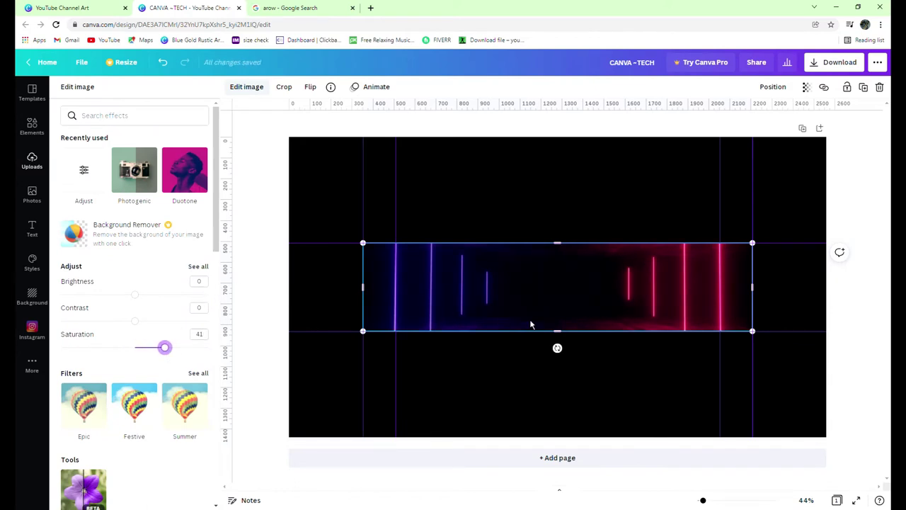
- Add the uploaded cutout of the man in the plaid shirt, fit it to the banner's right part and crop its right side near the inner guide
left_click(32, 161)
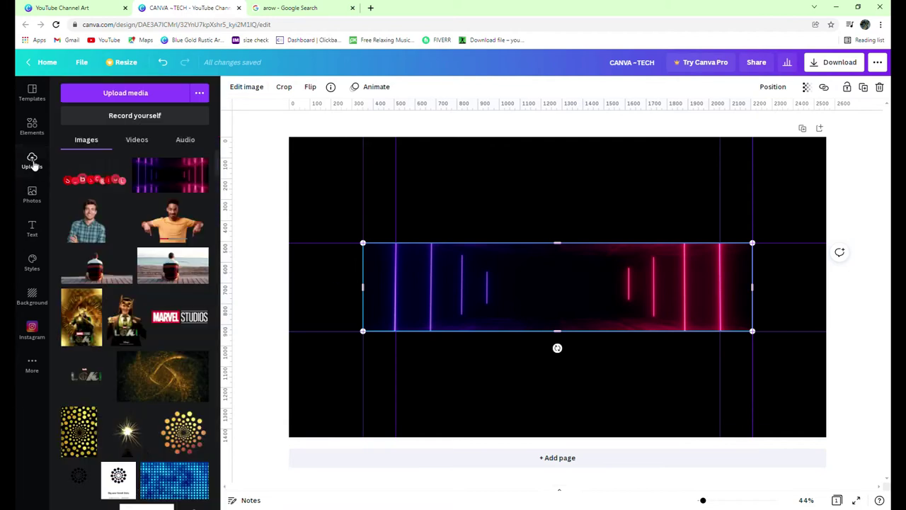
left_click(86, 219)
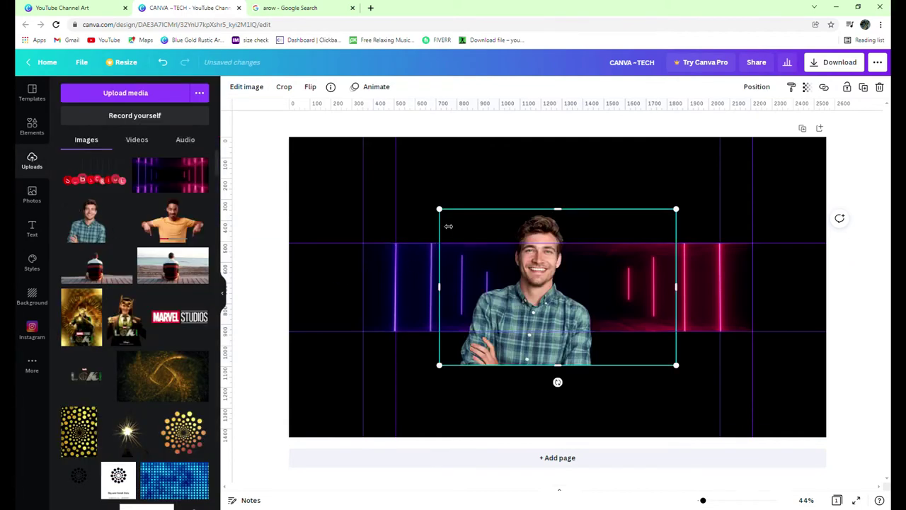
left_click_drag(440, 211, 561, 282)
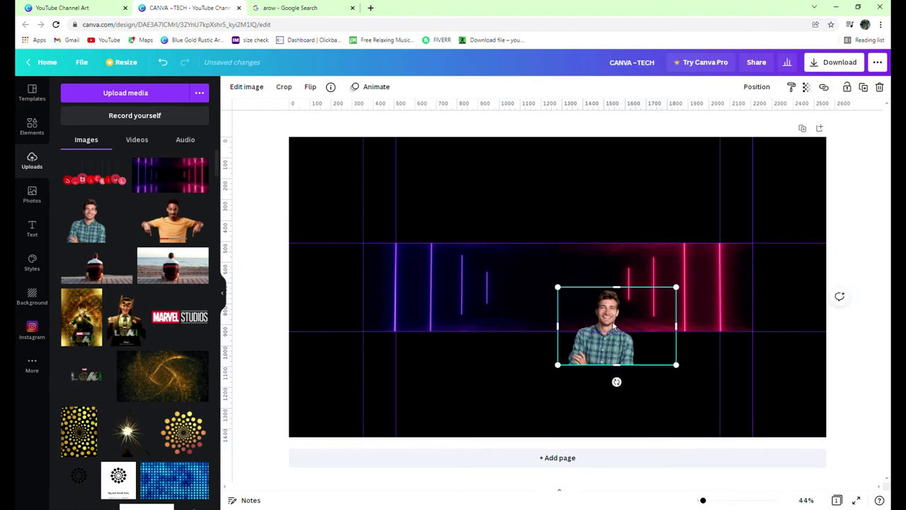
left_click_drag(620, 305, 702, 278)
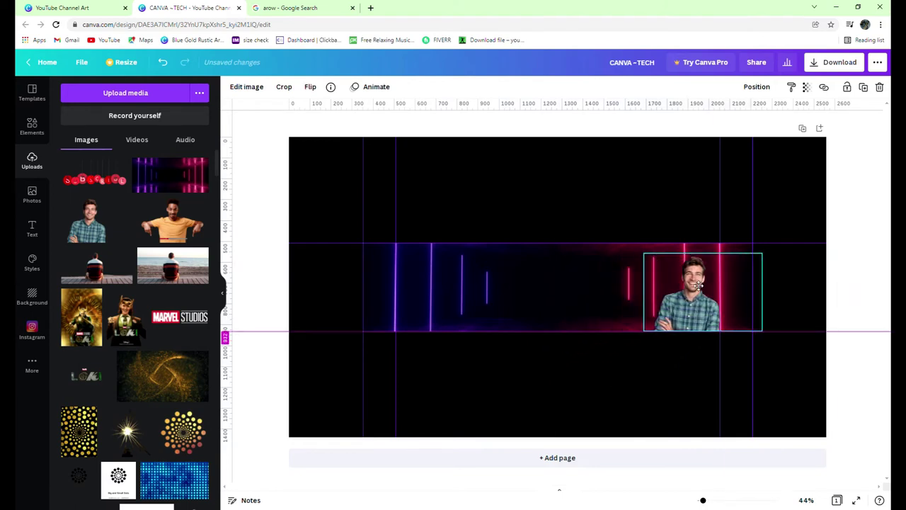
left_click_drag(651, 261, 633, 250)
left_click_drag(690, 296, 693, 296)
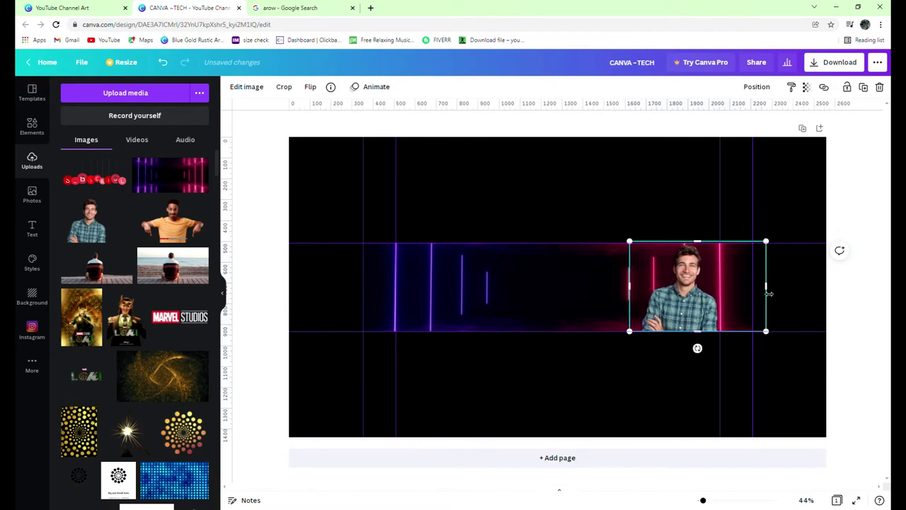
left_click_drag(769, 293, 728, 306)
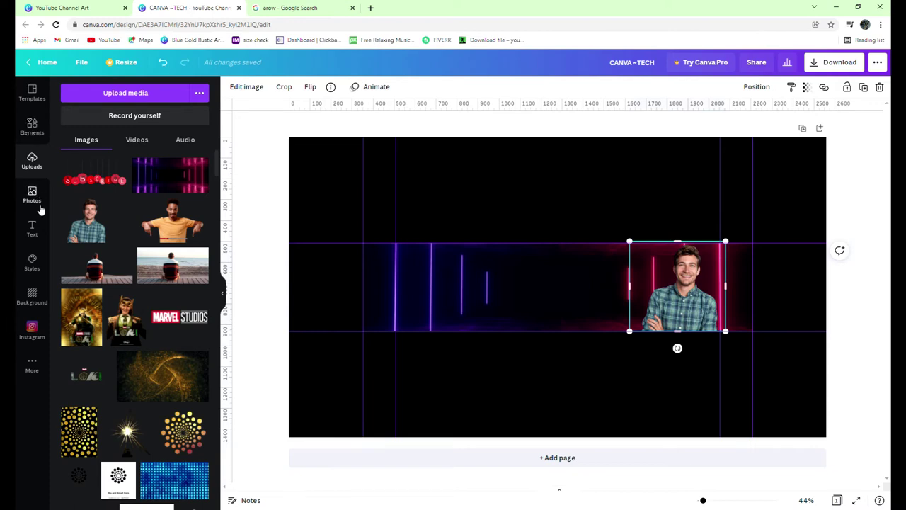
- Add a Title text reading "CANVA~TECH" and widen its box to about 1,194 so it fits on one line
left_click(34, 230)
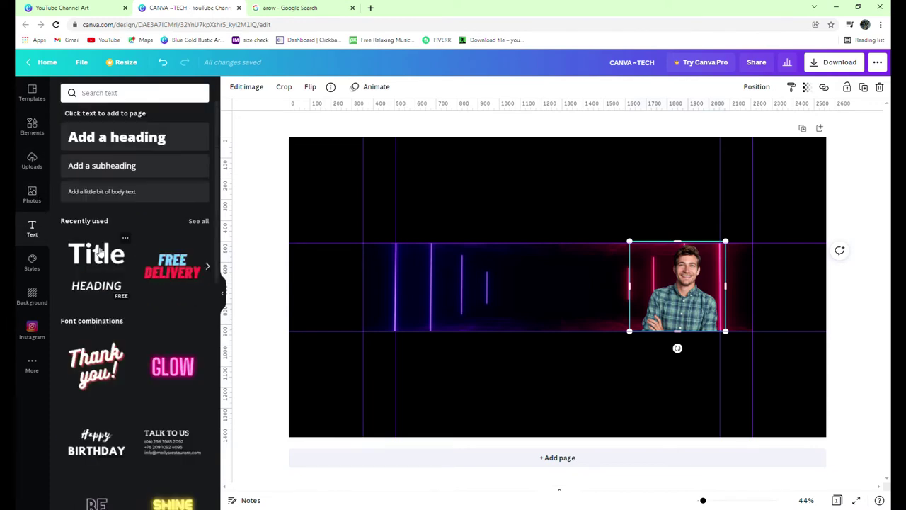
left_click(100, 254)
key("Delete")
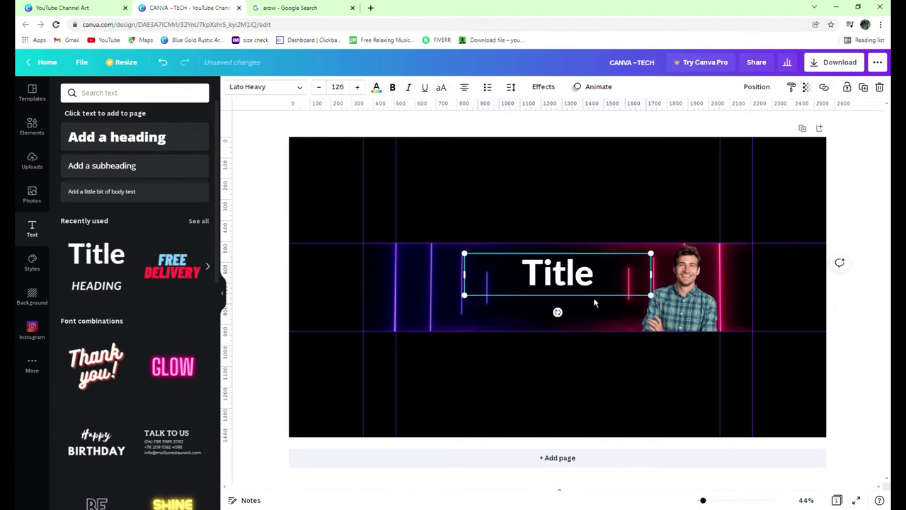
double_click(603, 292)
key("BackSpace")
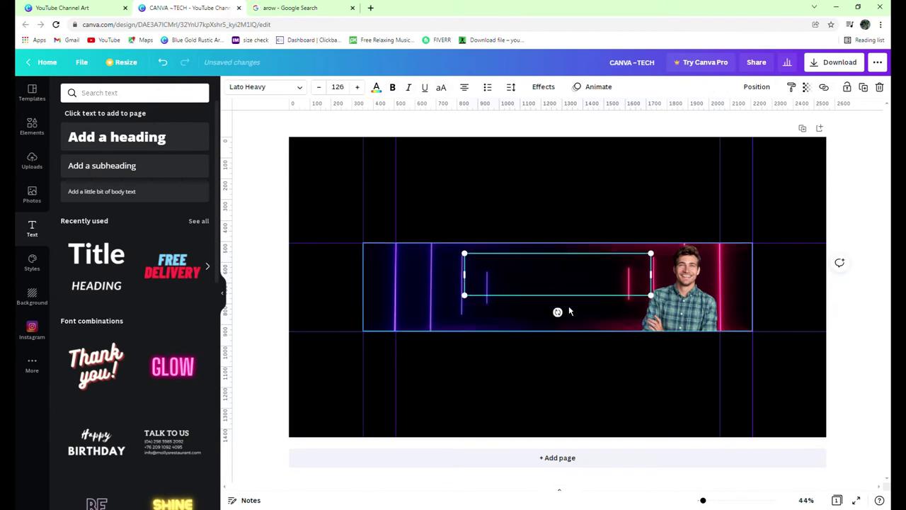
type("CANVA")
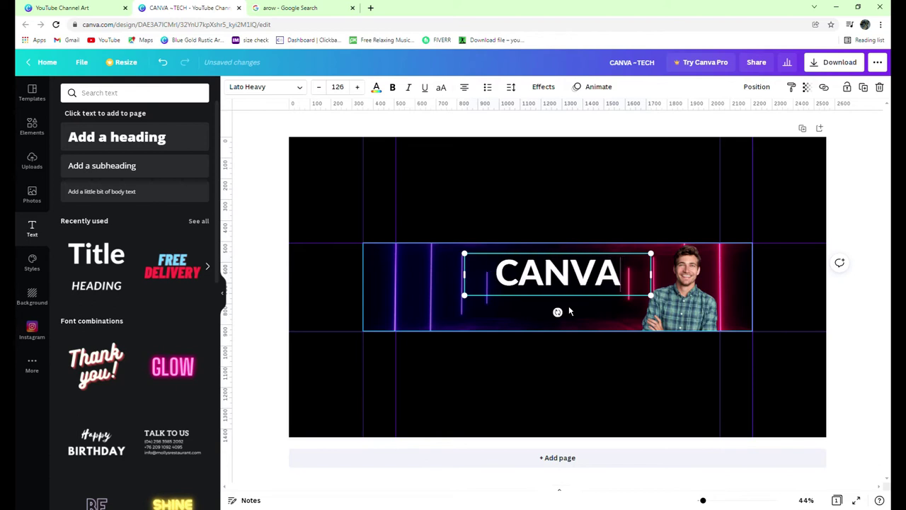
type("~TECH")
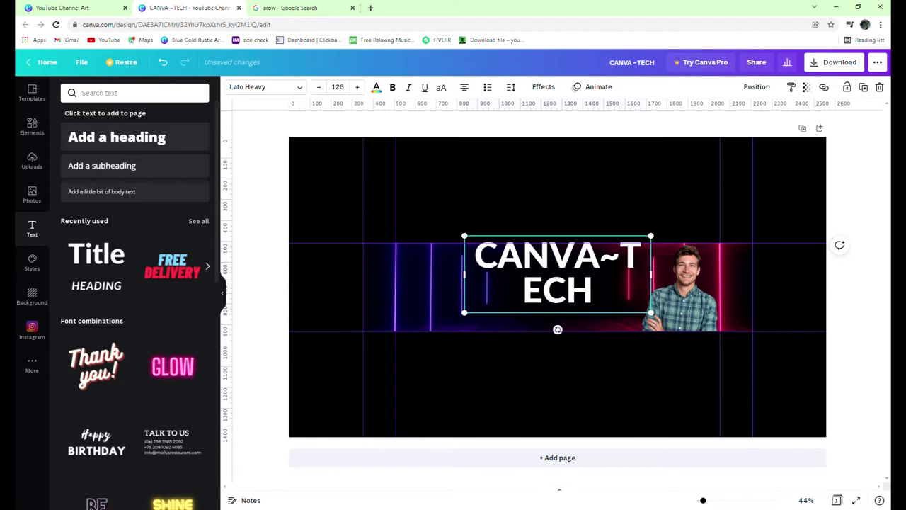
left_click_drag(466, 279, 400, 295)
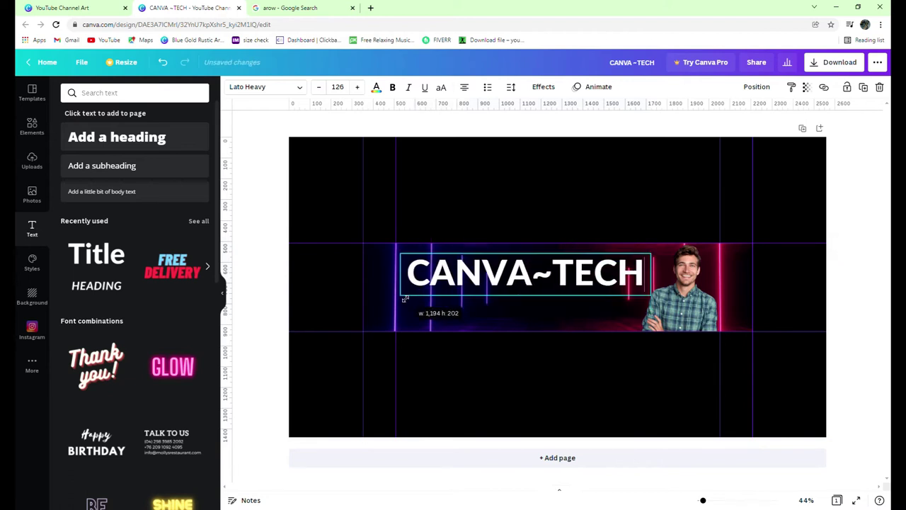
- Set the CANVA~TECH title's font to Anton and move it so the lettering starts at the inner left guide
left_click(303, 88)
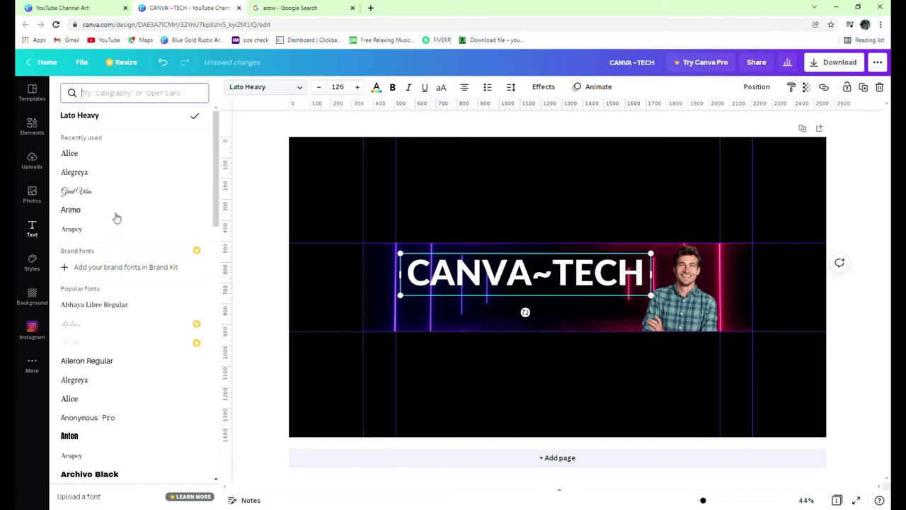
left_click(105, 438)
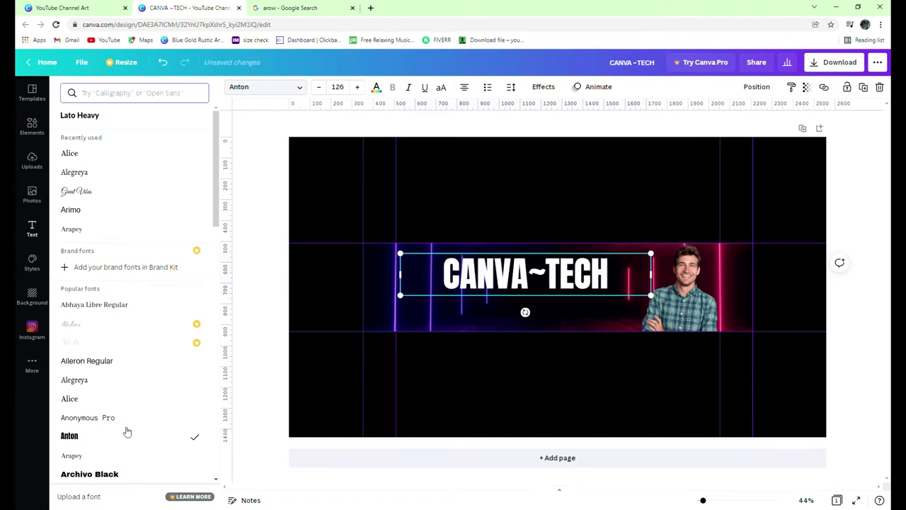
left_click(505, 371)
left_click(505, 369)
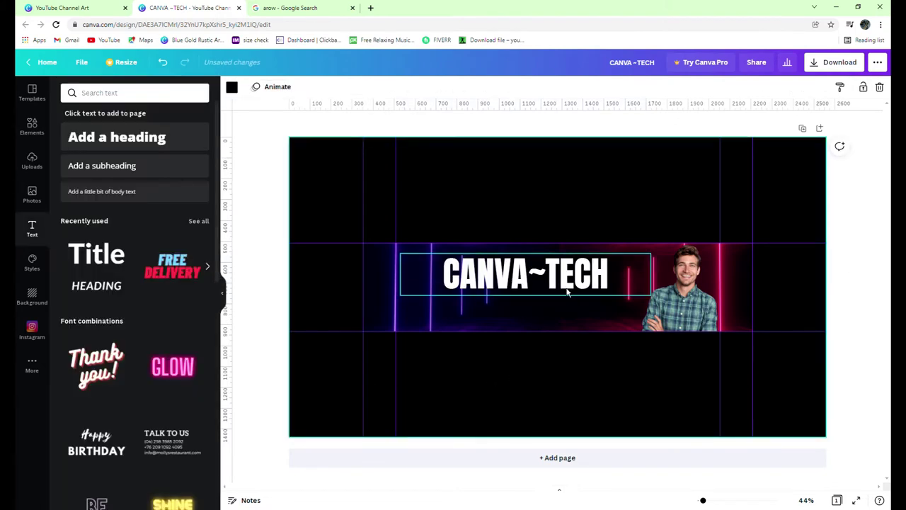
left_click_drag(567, 286, 524, 283)
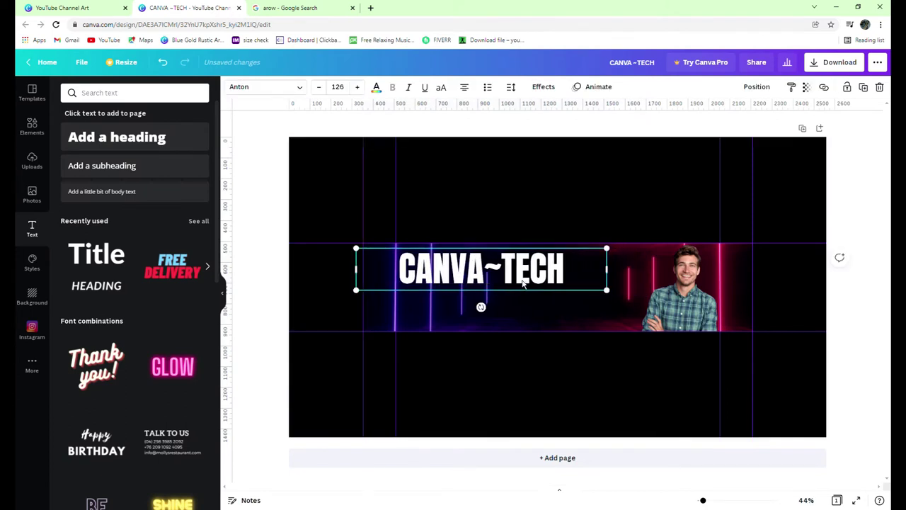
left_click(522, 373)
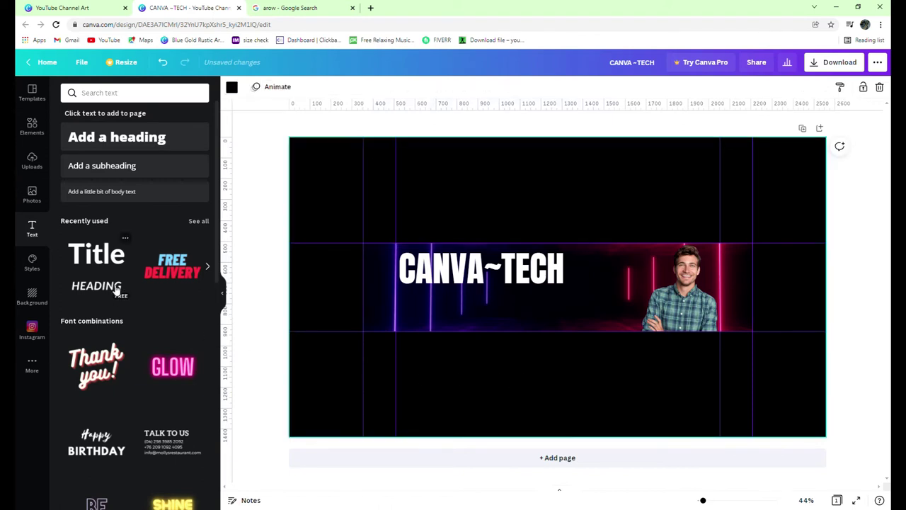
left_click(139, 170)
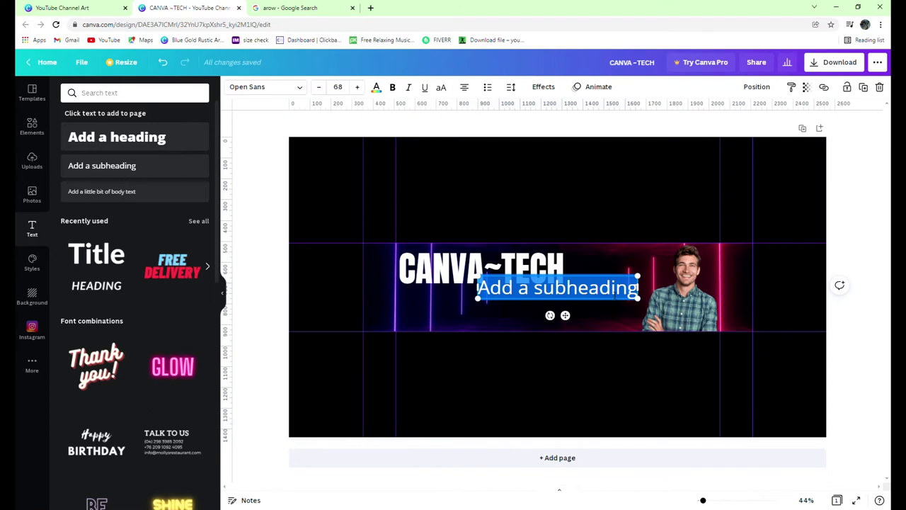
key("BackSpace")
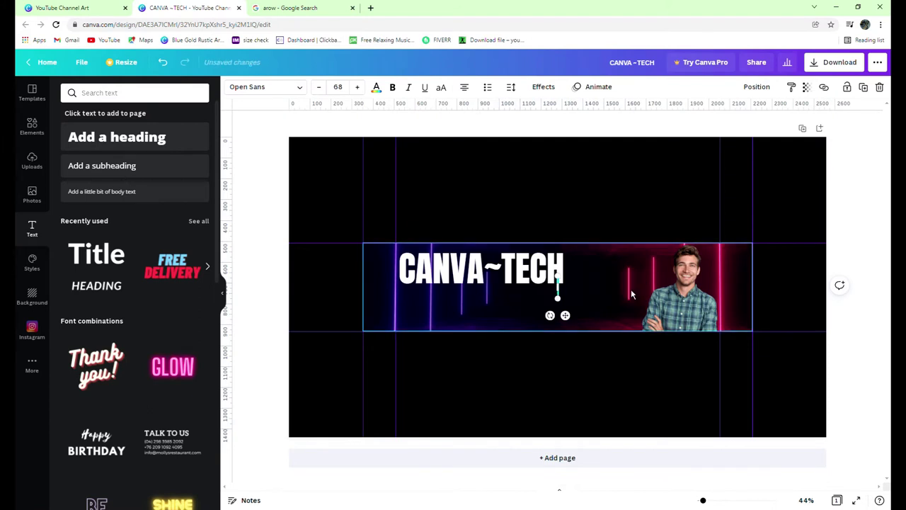
type("Cnva")
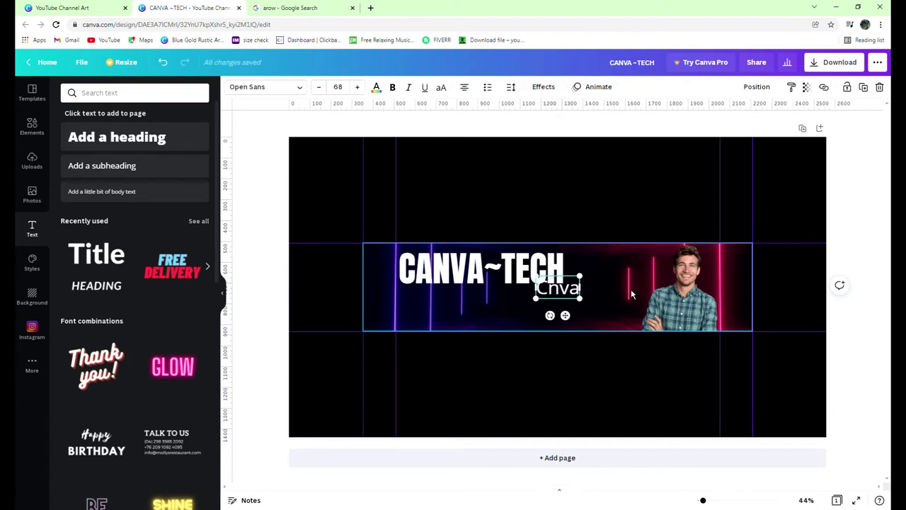
key("BackSpace")
key("BackSpace")
key("BackSpace")
key("BackSpace")
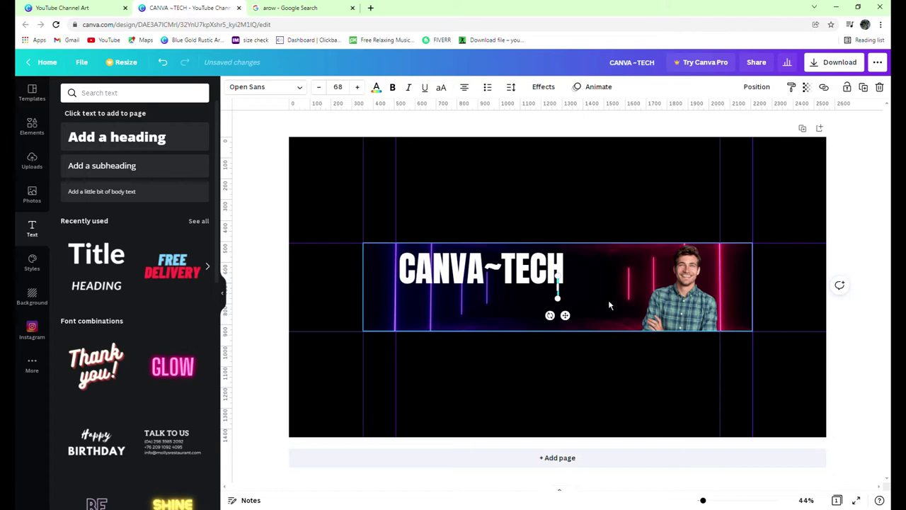
left_click(594, 354)
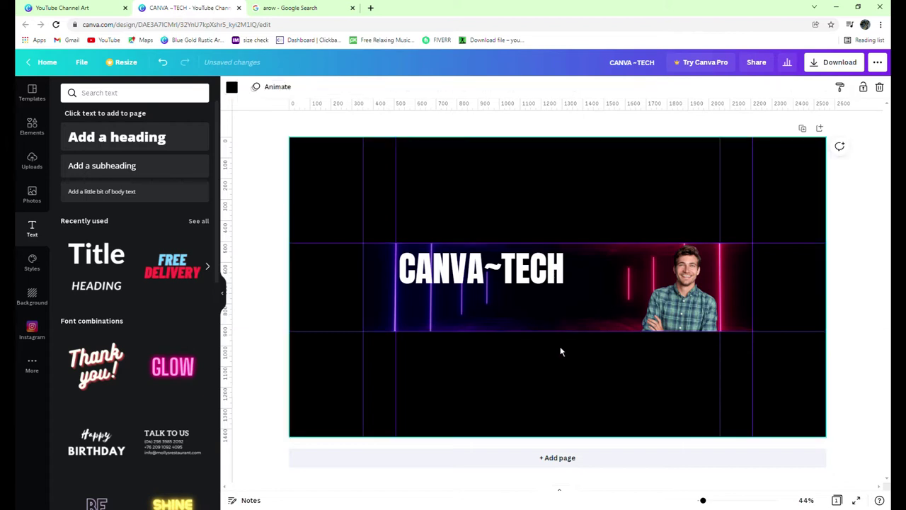
- Add a subheading text reading "Canva tech | Poster design | Banner design | Logo design"
left_click(92, 165)
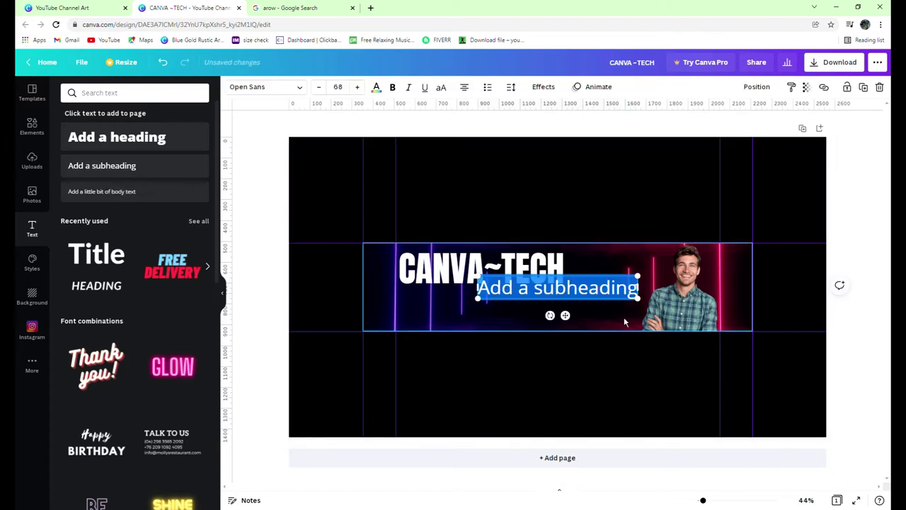
key("BackSpace")
type("Ca")
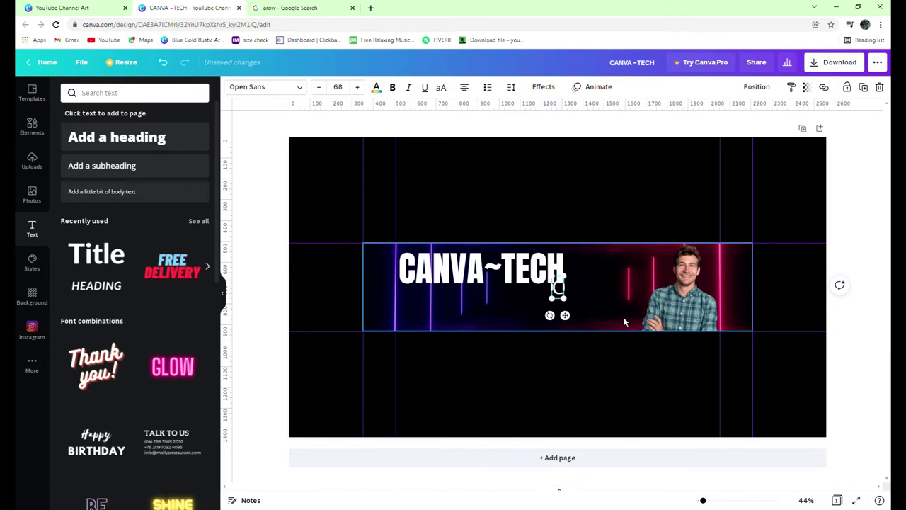
type("n")
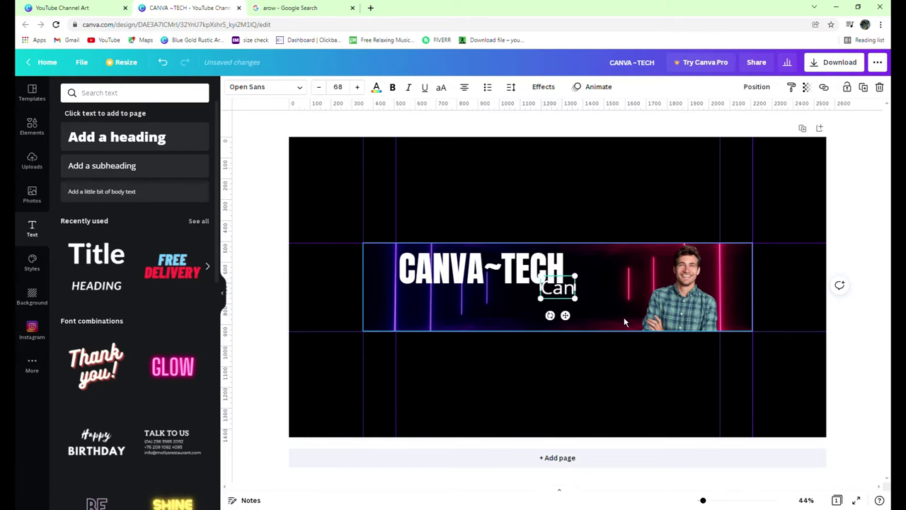
type("va tech ")
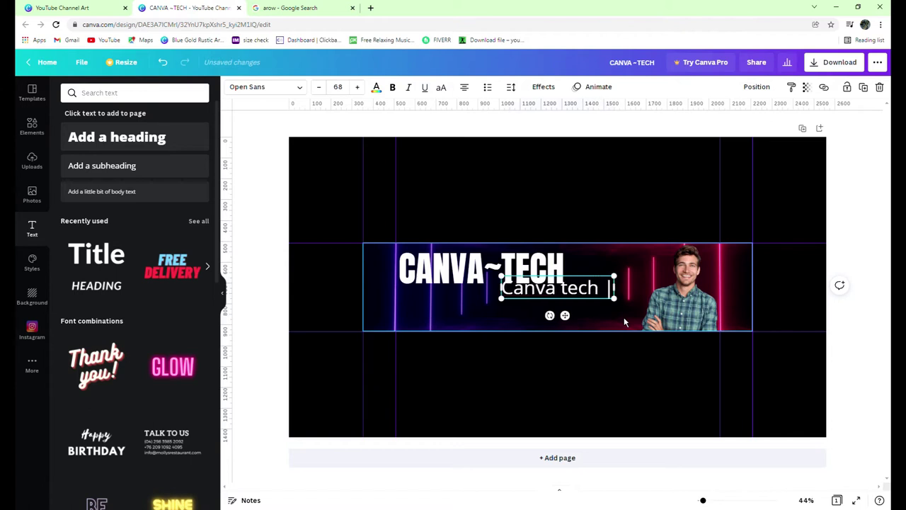
type("  Poster")
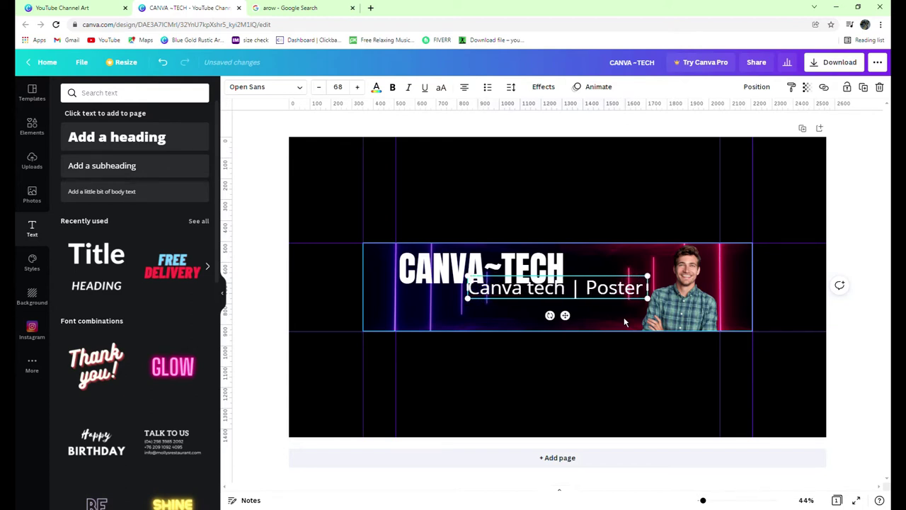
type(" des")
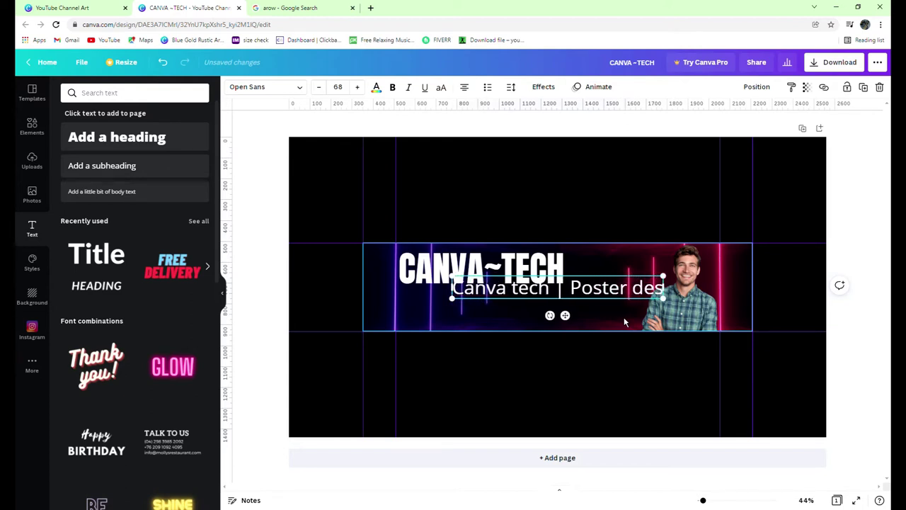
type("ign |")
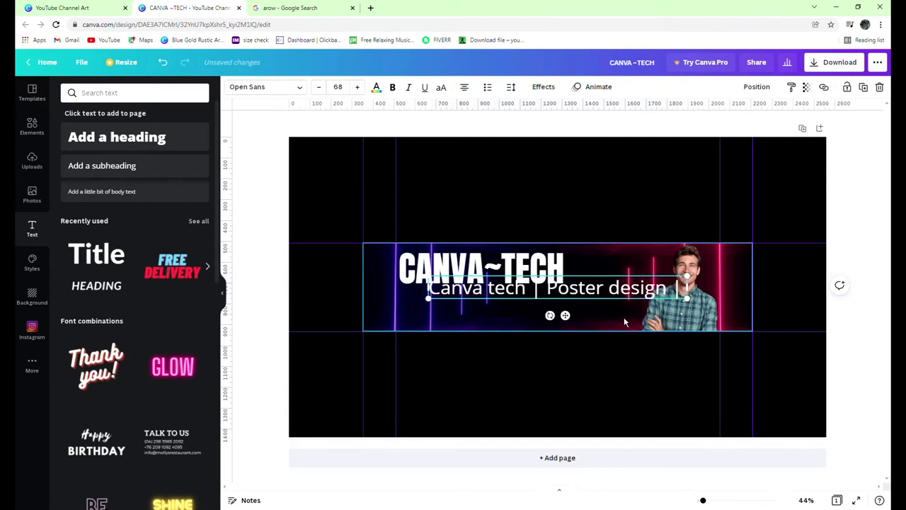
type(" Ba")
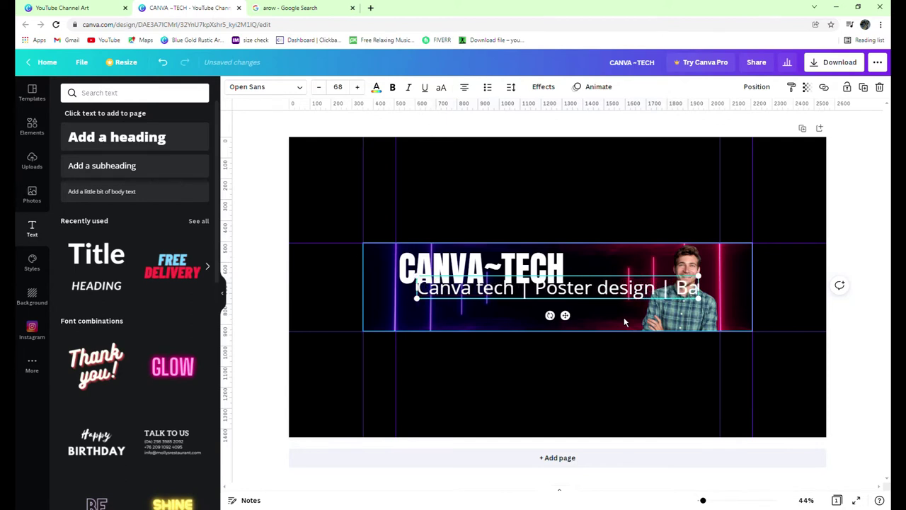
type("nner design")
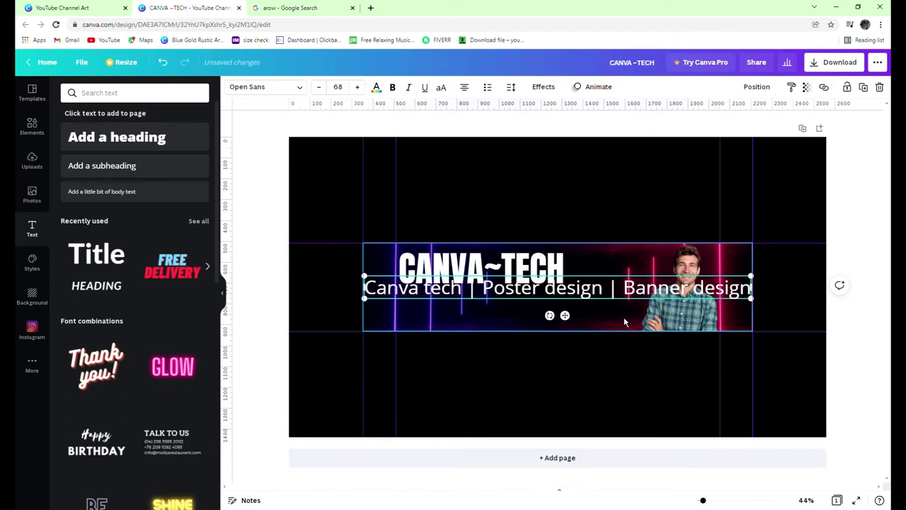
type(" |")
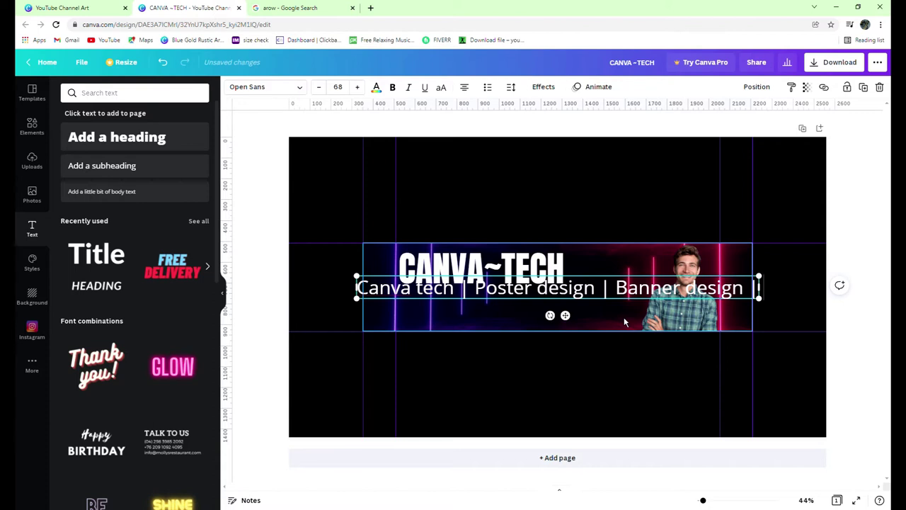
type(" L")
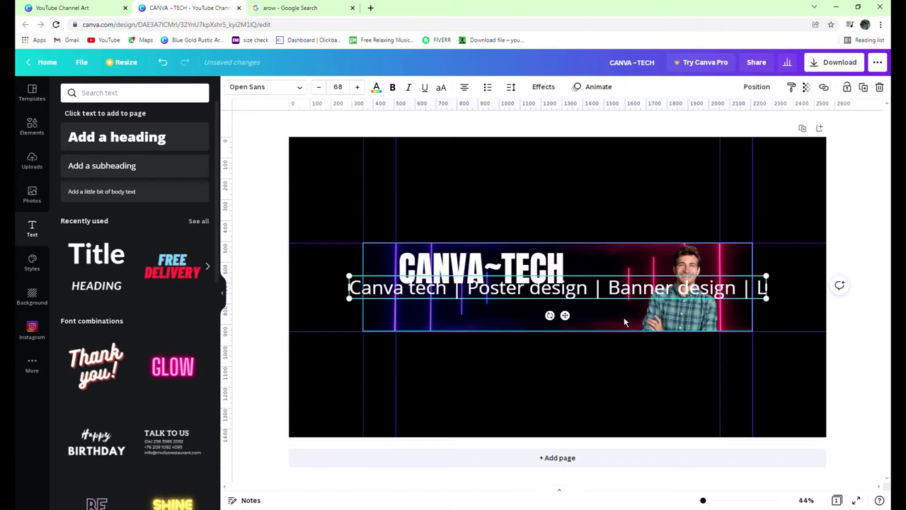
type("ogo")
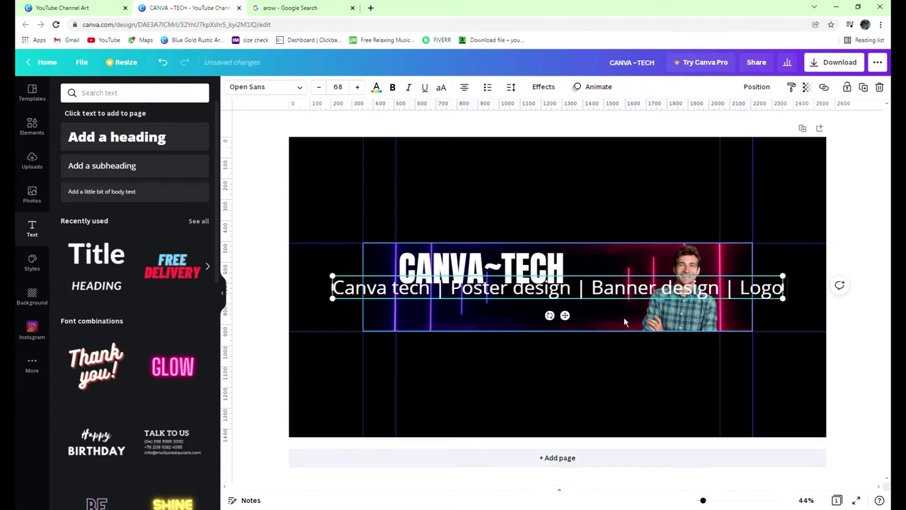
type(" de")
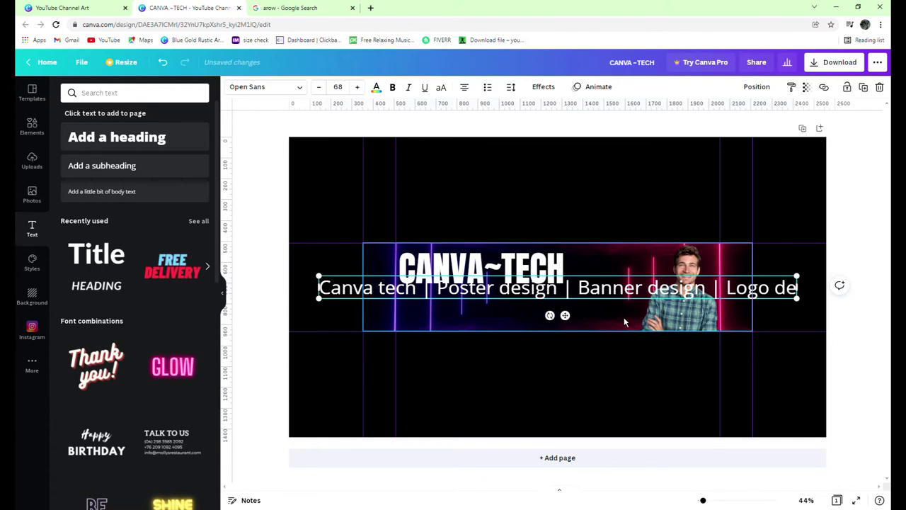
type("dign")
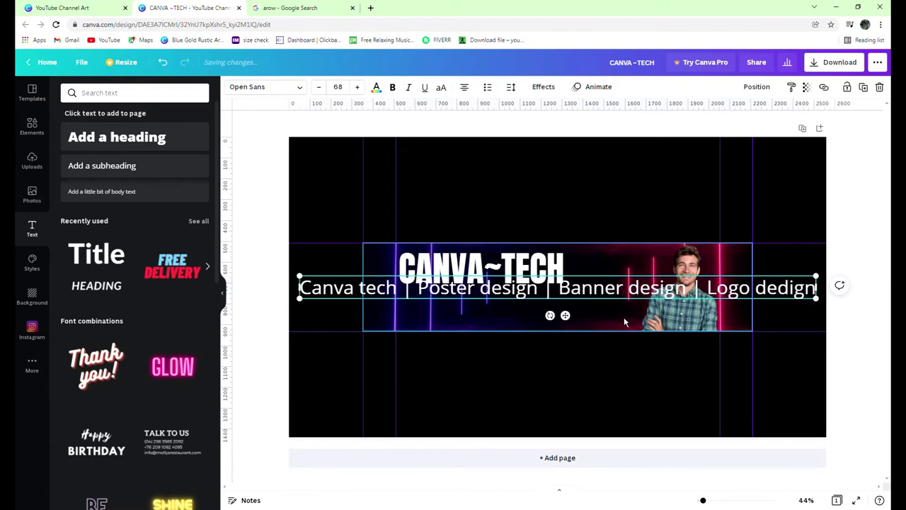
key("BackSpace")
key("BackSpace")
key("BackSpace")
key("BackSpace")
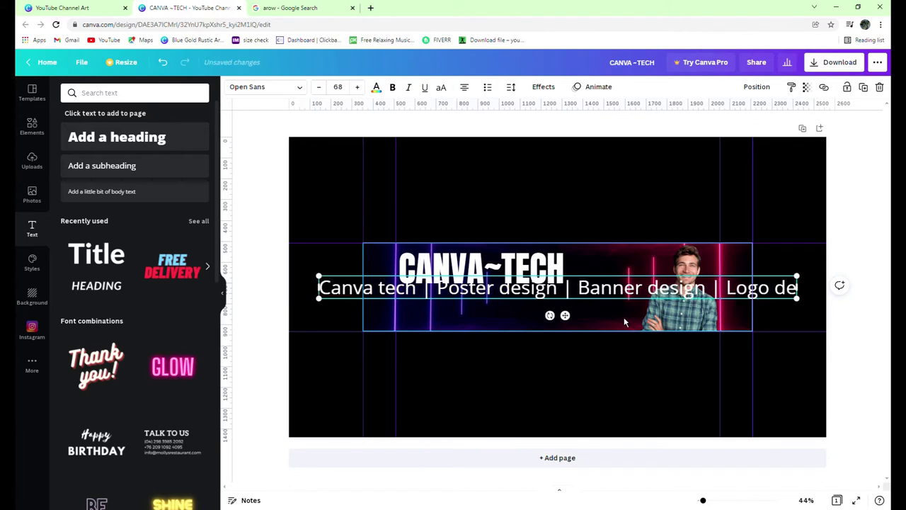
type("sign")
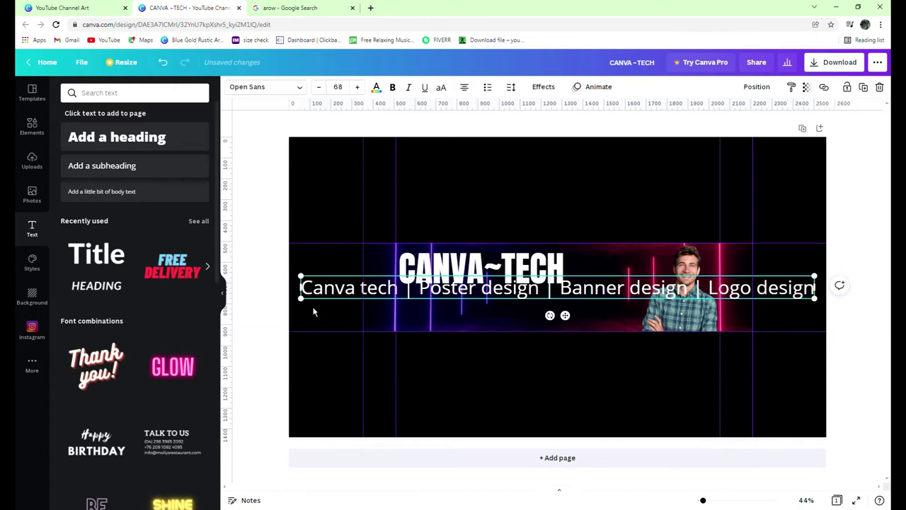
- Scale the subheading down to a font size of about 30.7 and place it directly beneath the CANVA~TECH title
left_click_drag(302, 298, 510, 318)
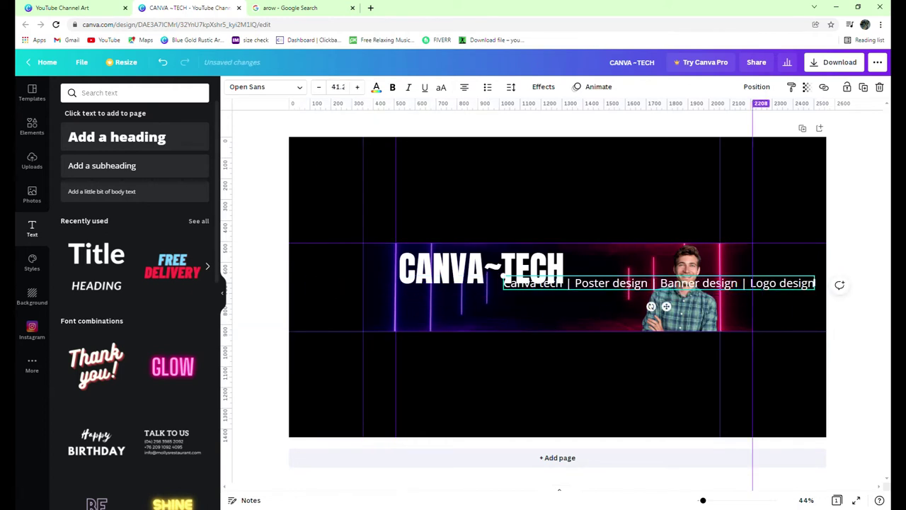
left_click(853, 317)
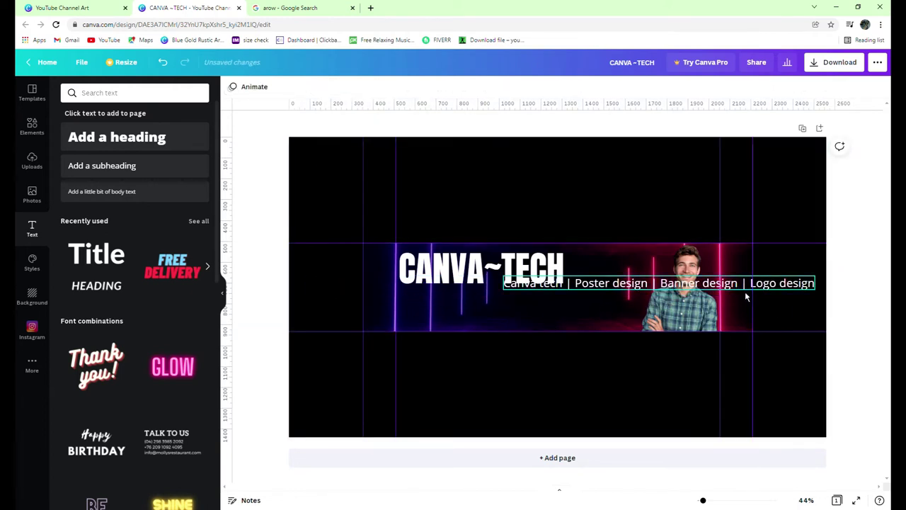
left_click_drag(746, 295, 607, 306)
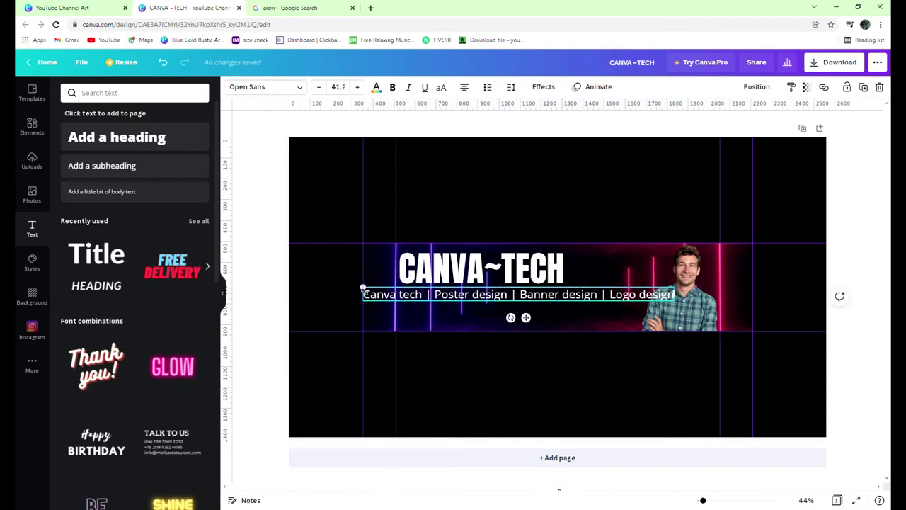
left_click_drag(362, 291, 499, 318)
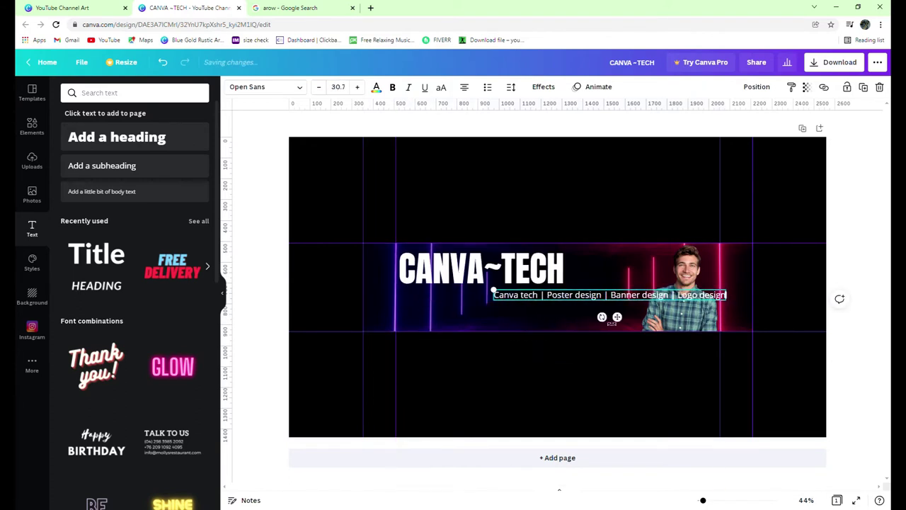
left_click_drag(616, 319, 503, 320)
- Shift the CANVA~TECH title slightly to the right so it sits centred above the subheading
left_click(511, 282)
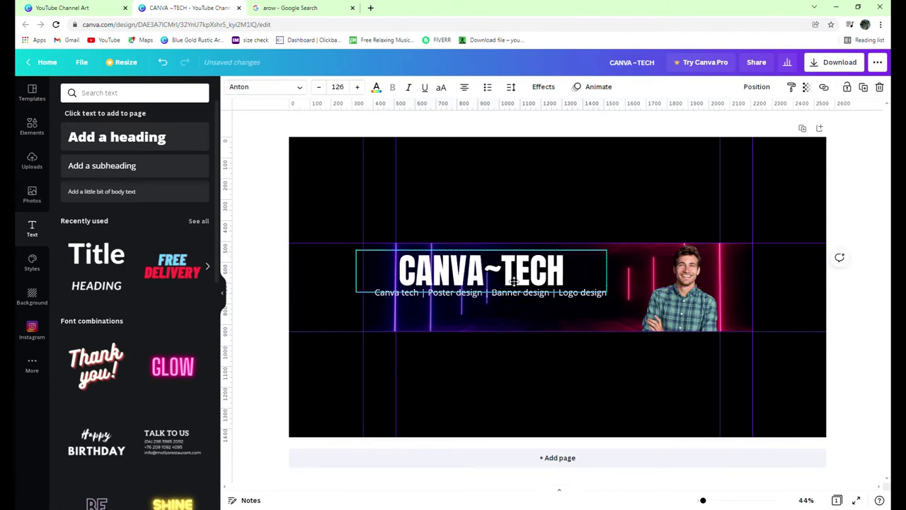
left_click_drag(514, 281, 522, 281)
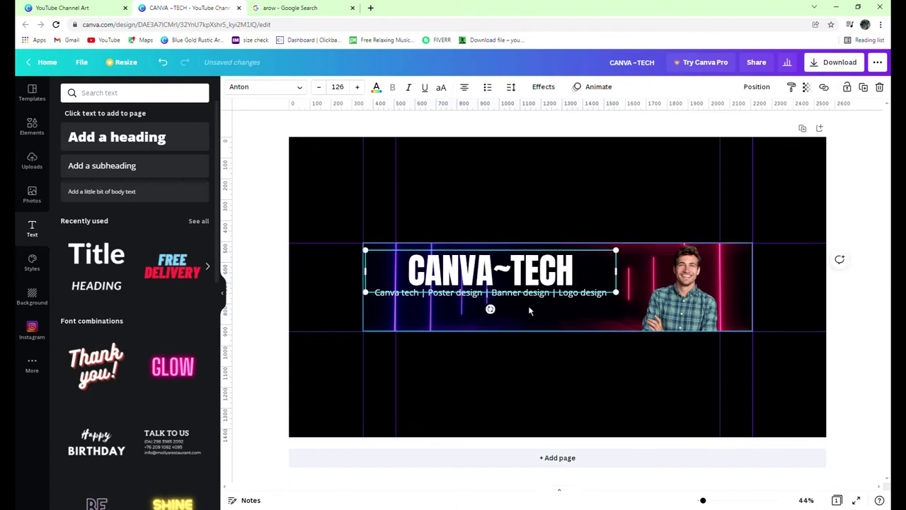
left_click(528, 360)
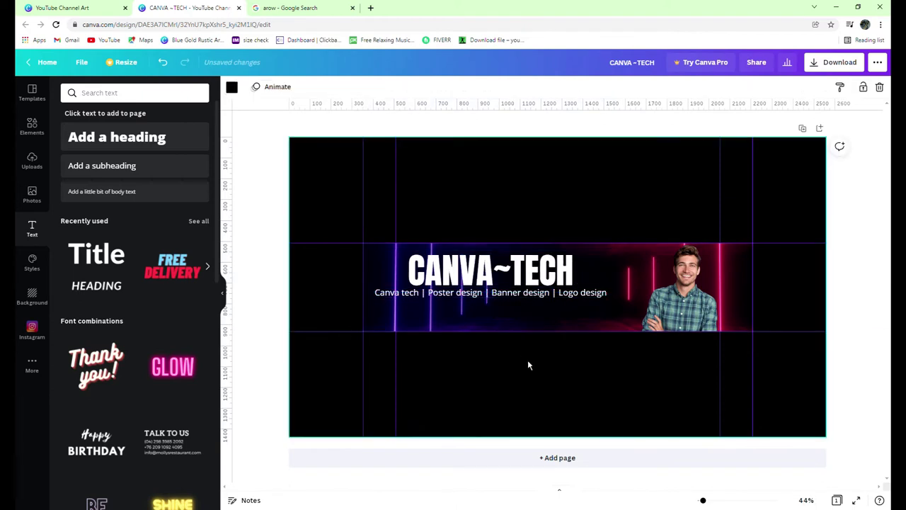
left_click(538, 293)
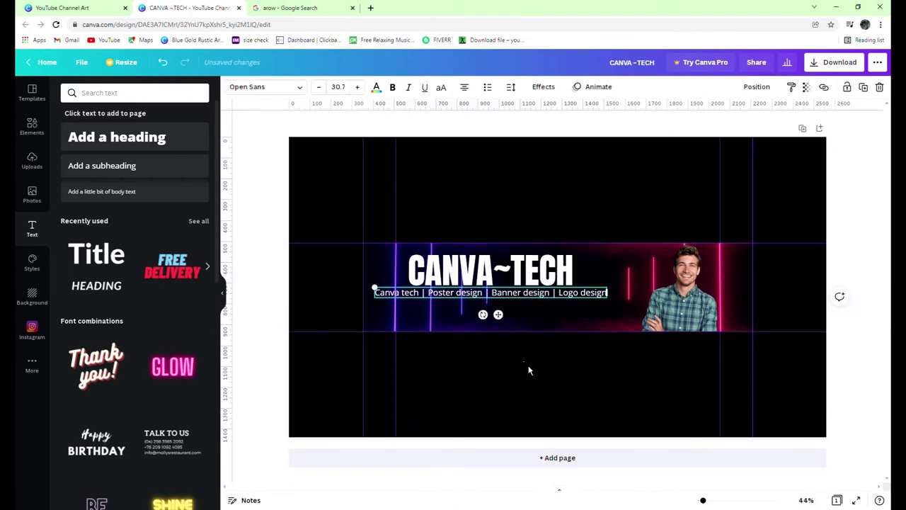
left_click(529, 369)
left_click(534, 303)
left_click(512, 400)
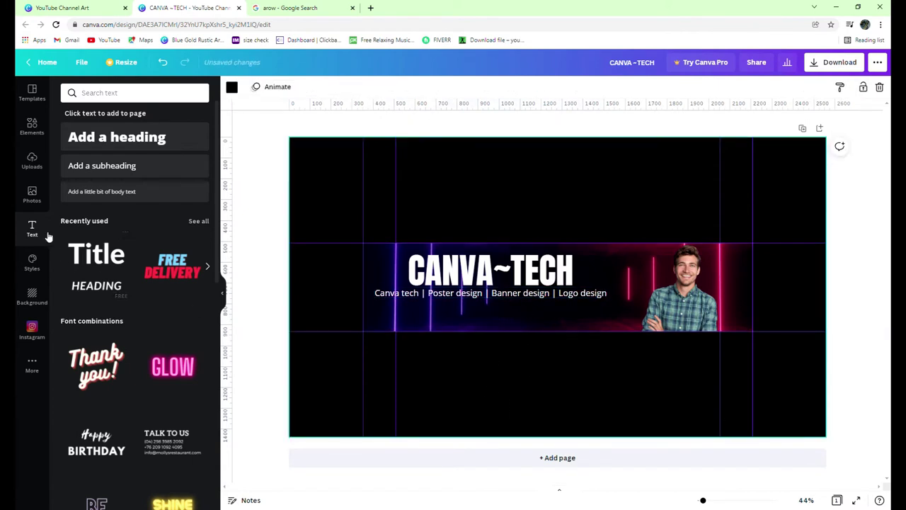
- Add a square shape flattened into a thin bar below the subheading, and fill it with the dark navy photo color
left_click(32, 127)
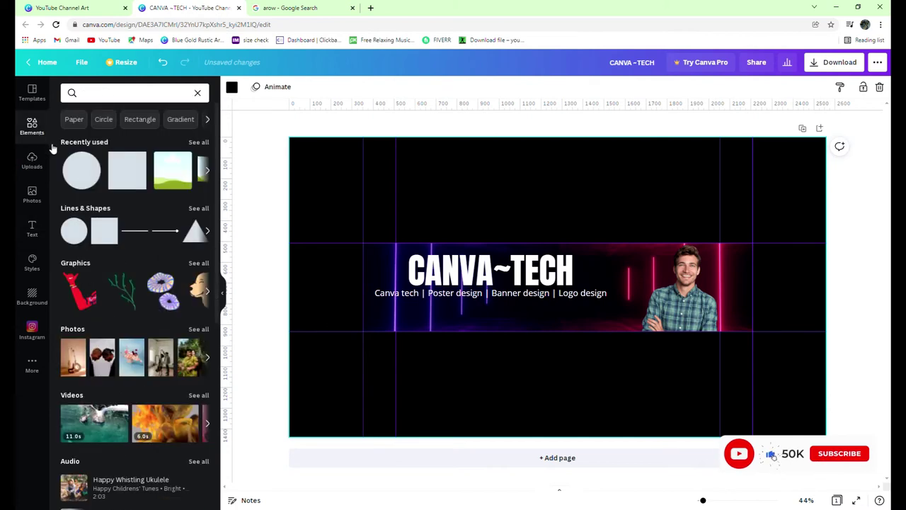
left_click(105, 231)
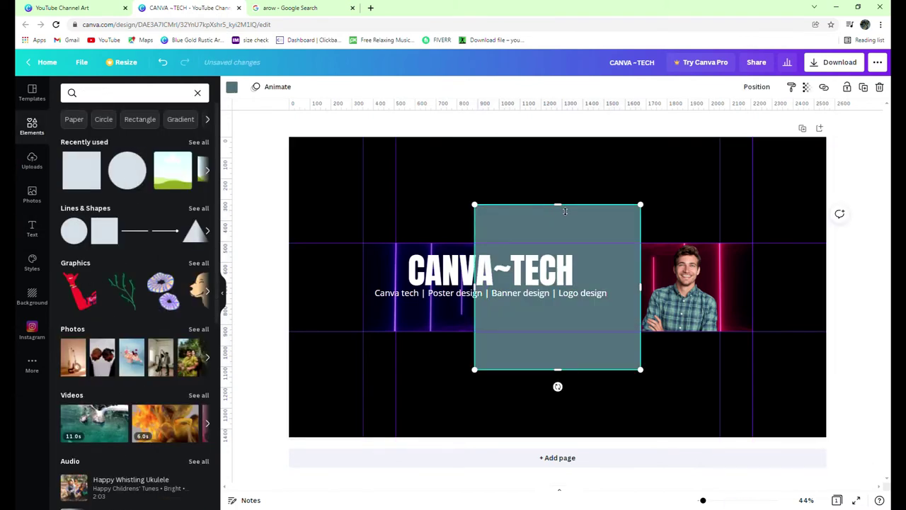
left_click_drag(565, 210, 566, 309)
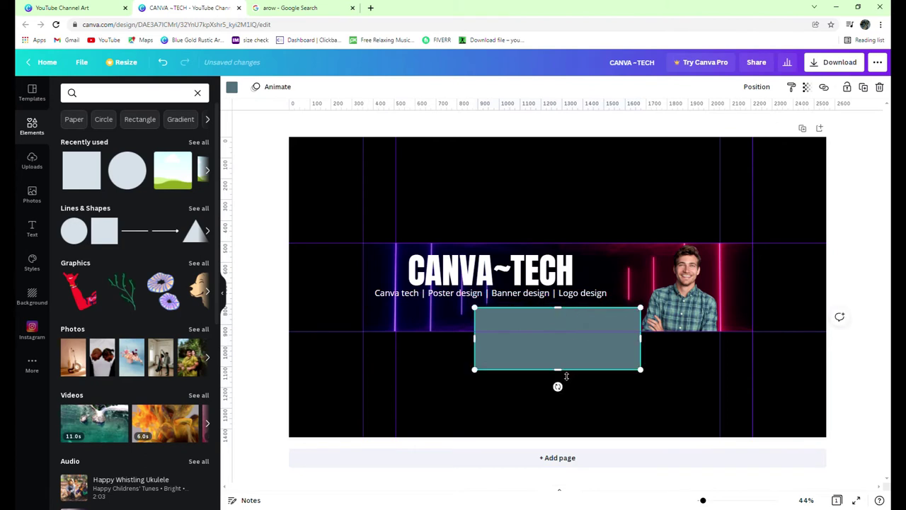
left_click_drag(567, 377, 572, 323)
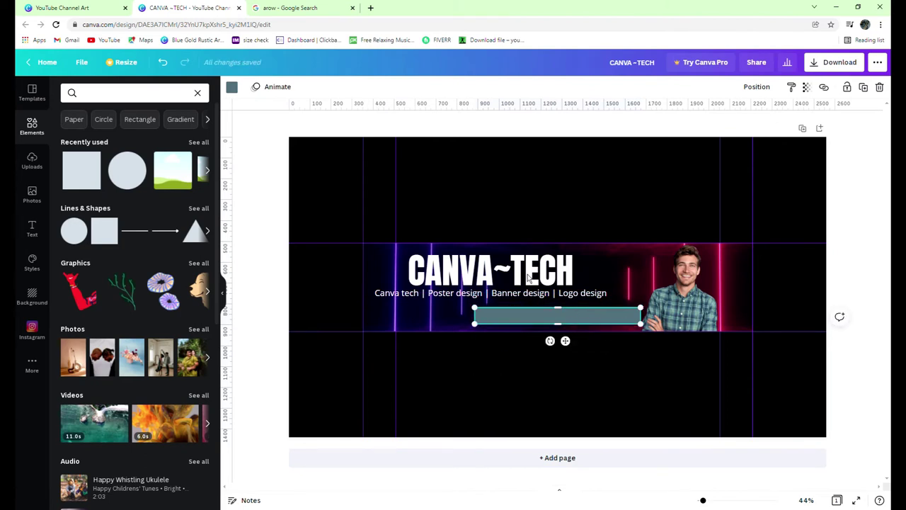
left_click(232, 88)
left_click(148, 230)
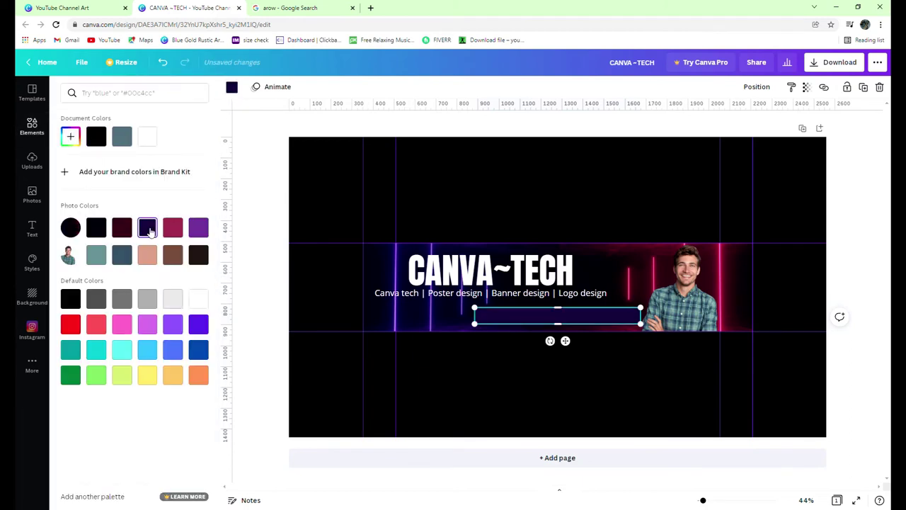
- Add body text reading "Ever week a new video" and place it over the navy bar below the subheading
left_click(448, 360)
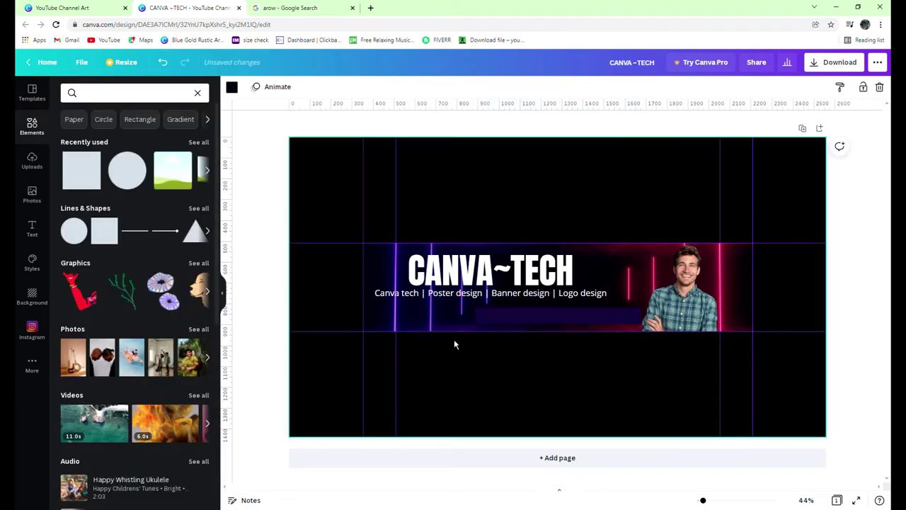
left_click(31, 236)
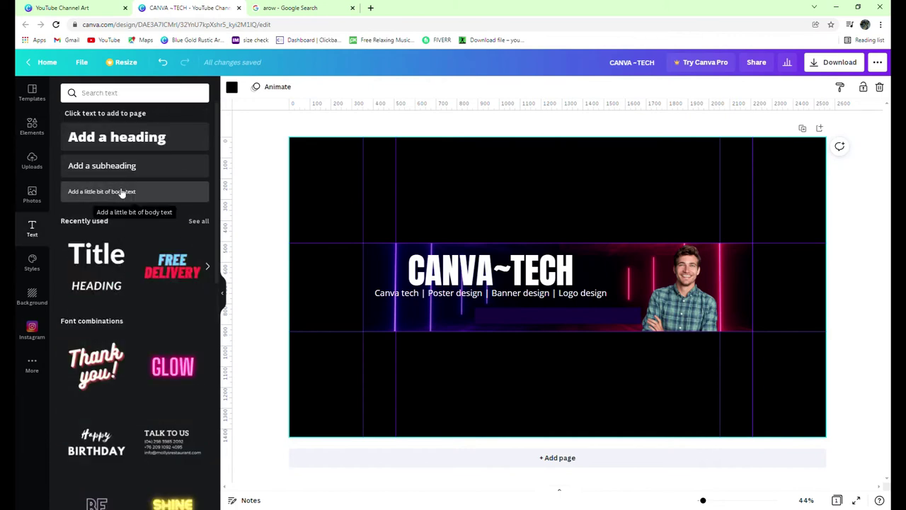
left_click(121, 192)
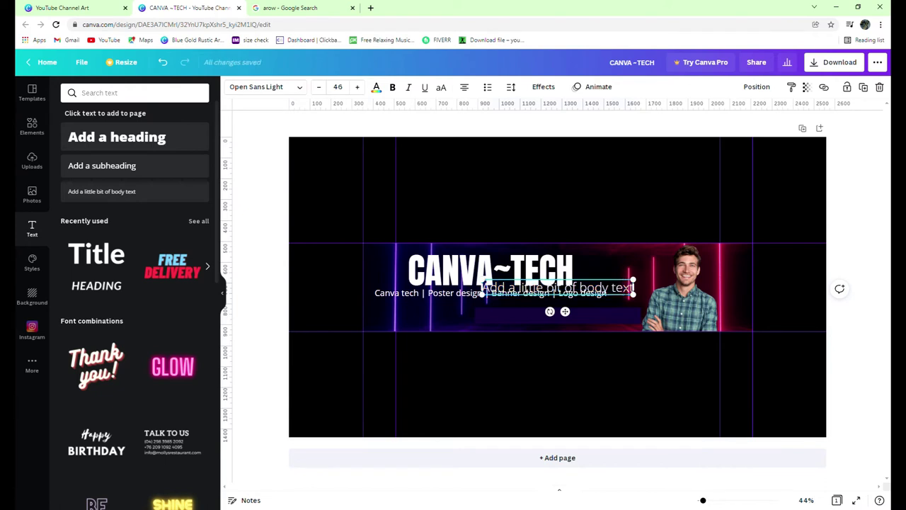
key("BackSpace")
key("BackSpace")
key("BackSpace")
key("BackSpace")
key("BackSpace")
key("BackSpace")
key("BackSpace")
key("BackSpace")
key("BackSpace")
key("BackSpace")
key("BackSpace")
key("BackSpace")
key("BackSpace")
key("BackSpace")
key("BackSpace")
key("BackSpace")
key("BackSpace")
key("BackSpace")
key("BackSpace")
key("BackSpace")
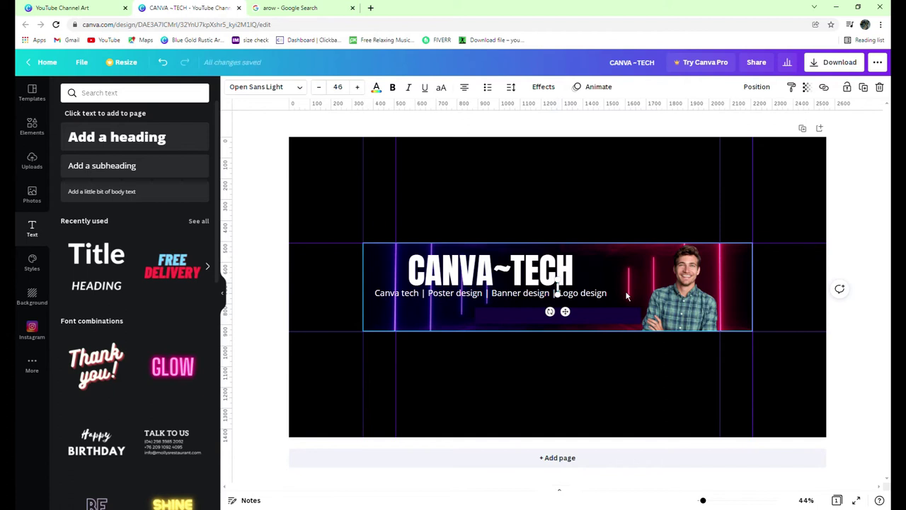
type("Even")
type(" Week")
type(" a new")
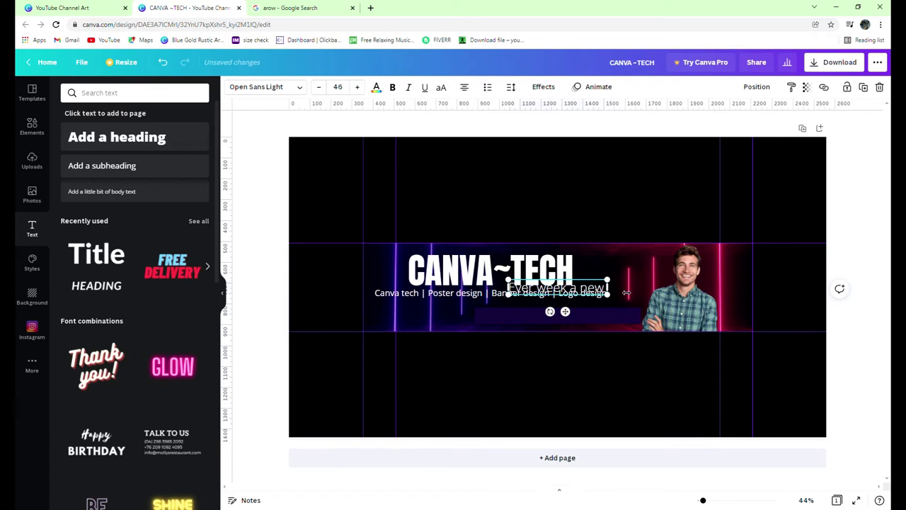
type(" video")
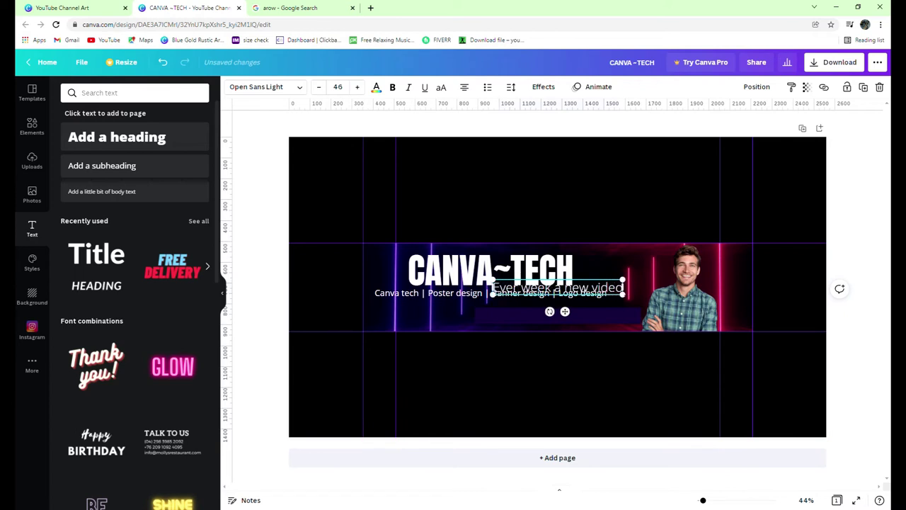
left_click(591, 349)
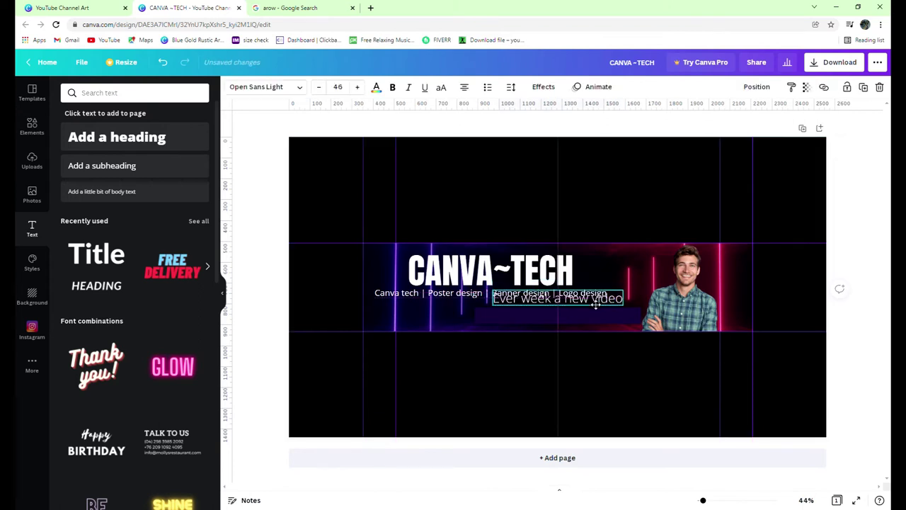
left_click_drag(597, 292, 597, 319)
left_click(596, 359)
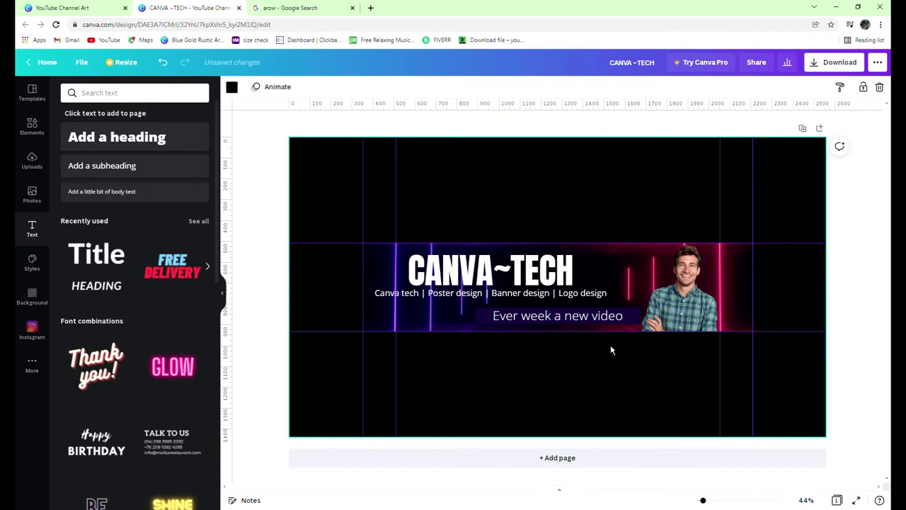
- Move the navy bar and the "Ever week a new video" text onto the empty black area below the neon strip
left_click(641, 325)
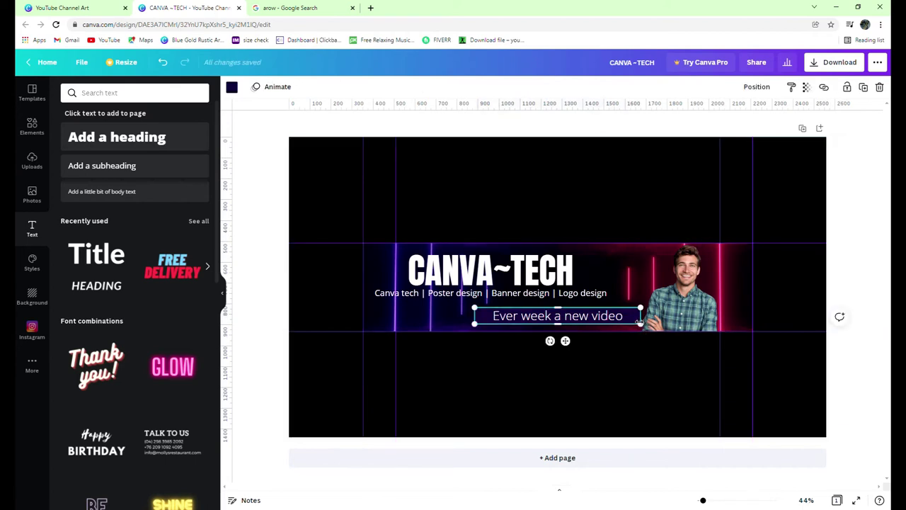
key("ctrl+d")
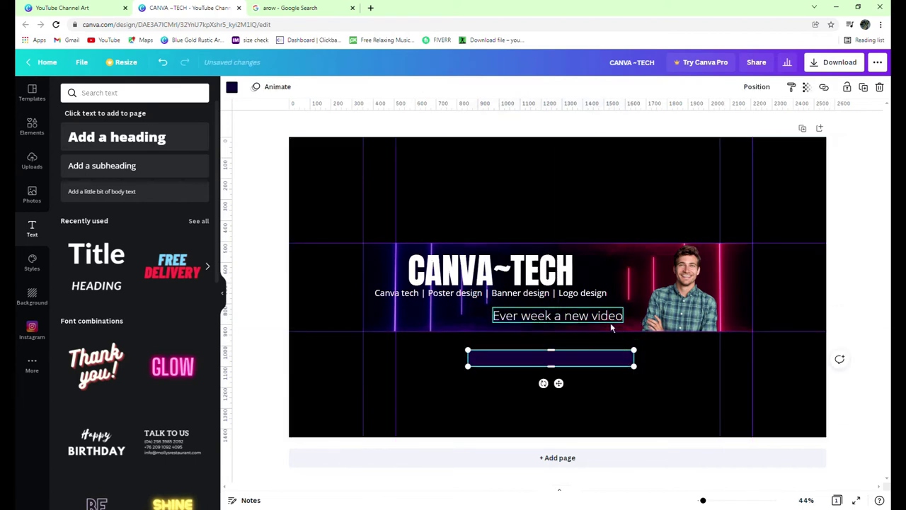
left_click_drag(612, 323, 571, 384)
- Reposition and resize the navy bar to fit closely around the "Ever week a new video" text, about 670 wide and 87 high
left_click(598, 360)
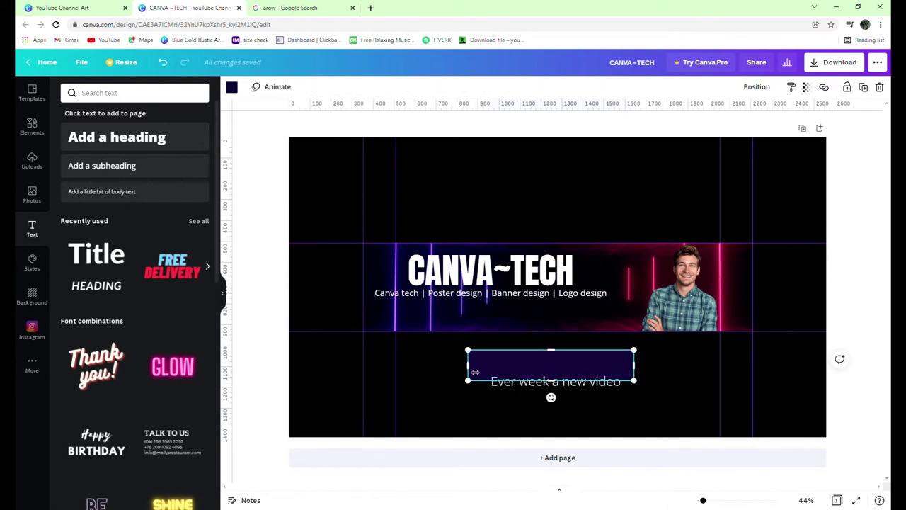
left_click_drag(512, 363, 491, 387)
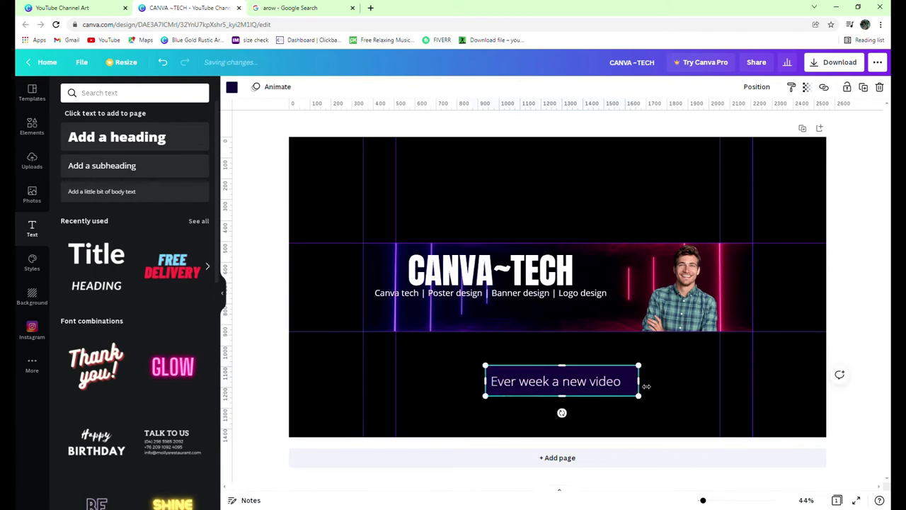
left_click_drag(644, 386, 631, 384)
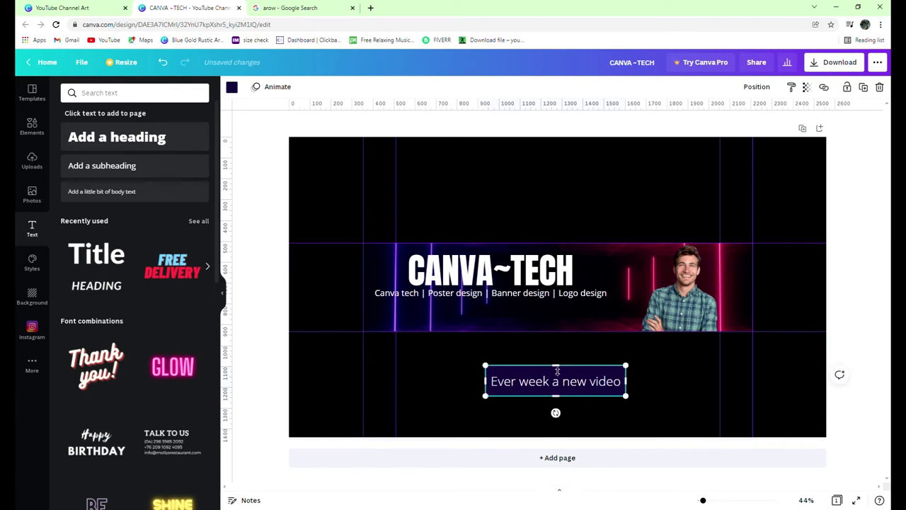
left_click_drag(564, 373, 564, 398)
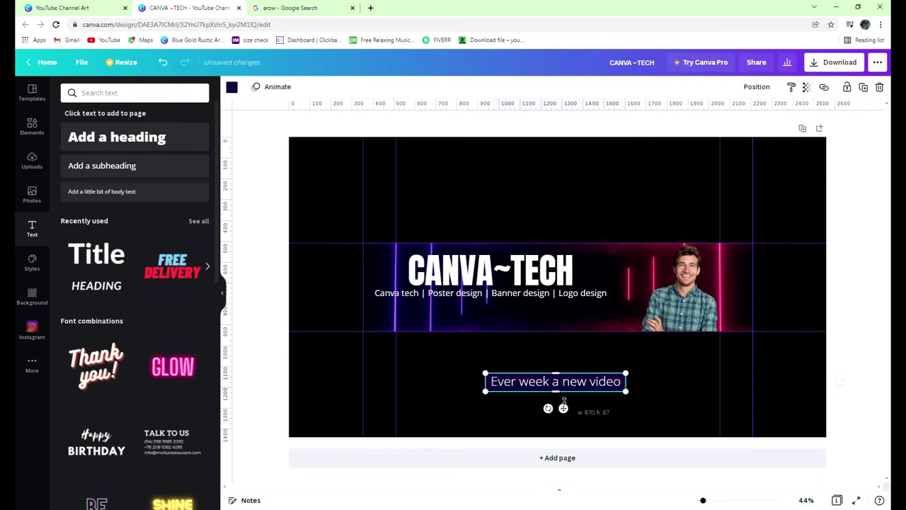
left_click(600, 421)
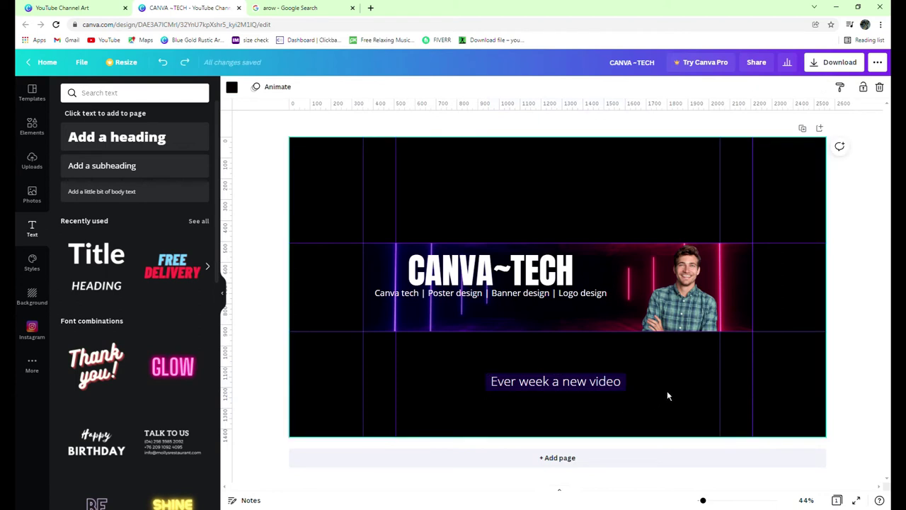
- Try the Alice, Alegreya, Arapey and Arimo fonts on the "Ever week a new video" text, settle on Open Sans and italicize it
left_click(607, 376)
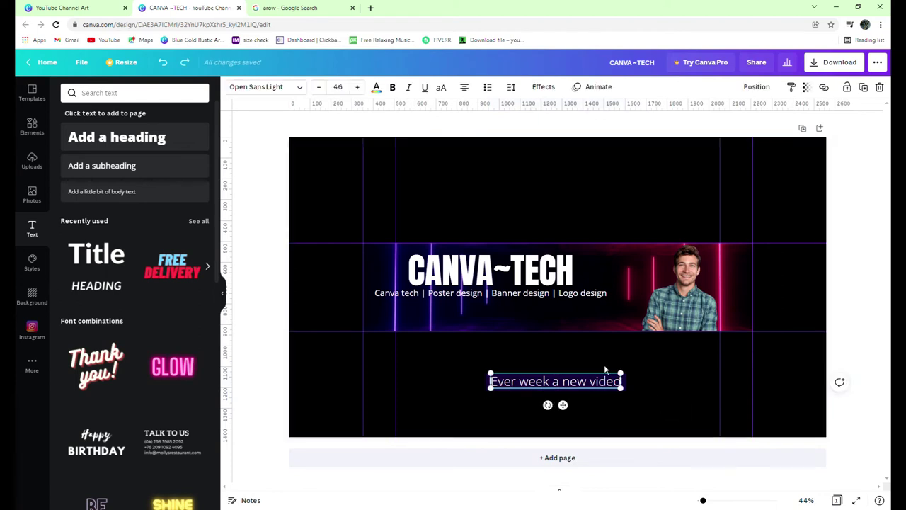
left_click(303, 89)
left_click(111, 439)
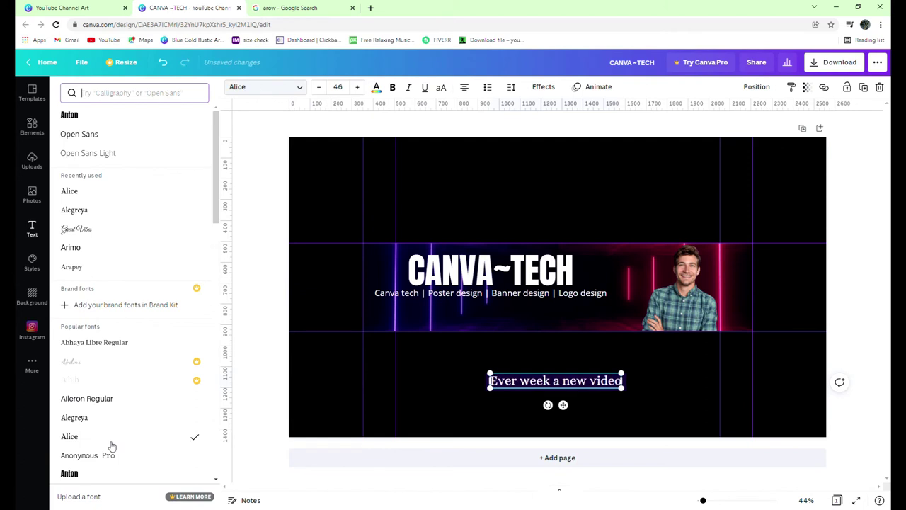
left_click(117, 421)
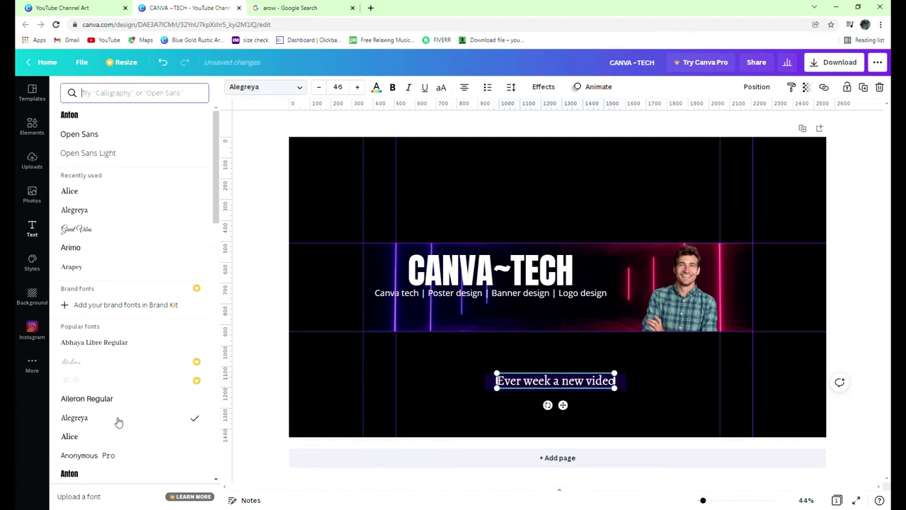
left_click(110, 269)
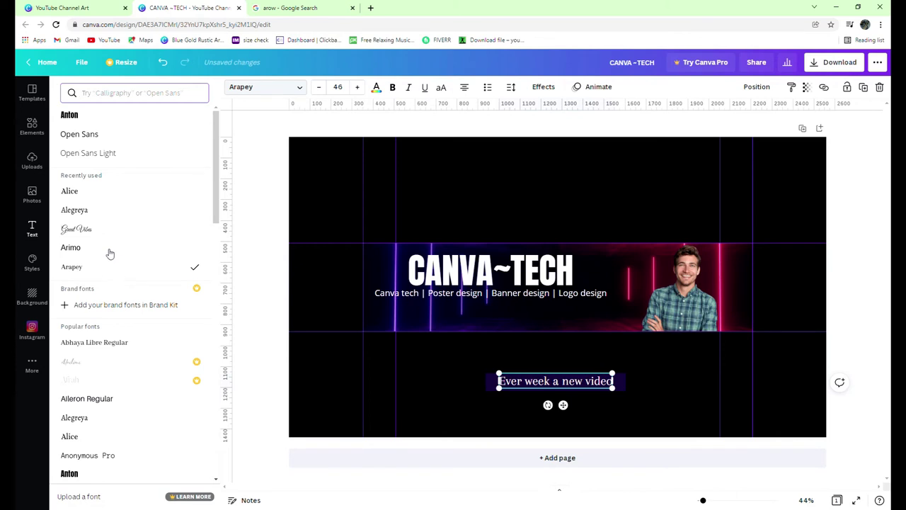
left_click(110, 246)
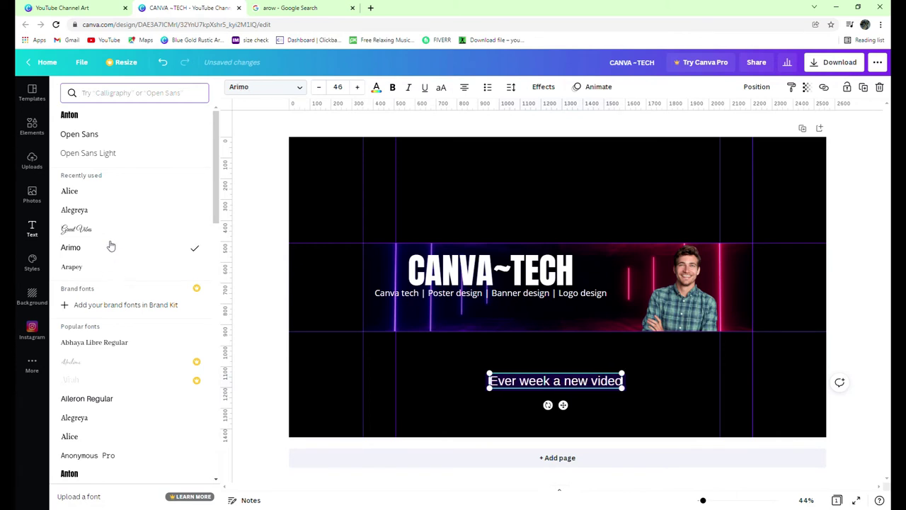
left_click(120, 142)
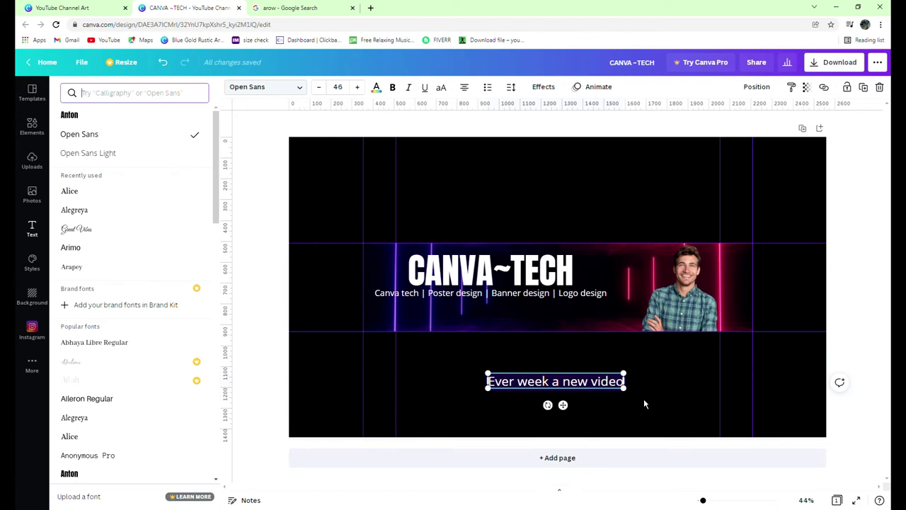
left_click(408, 88)
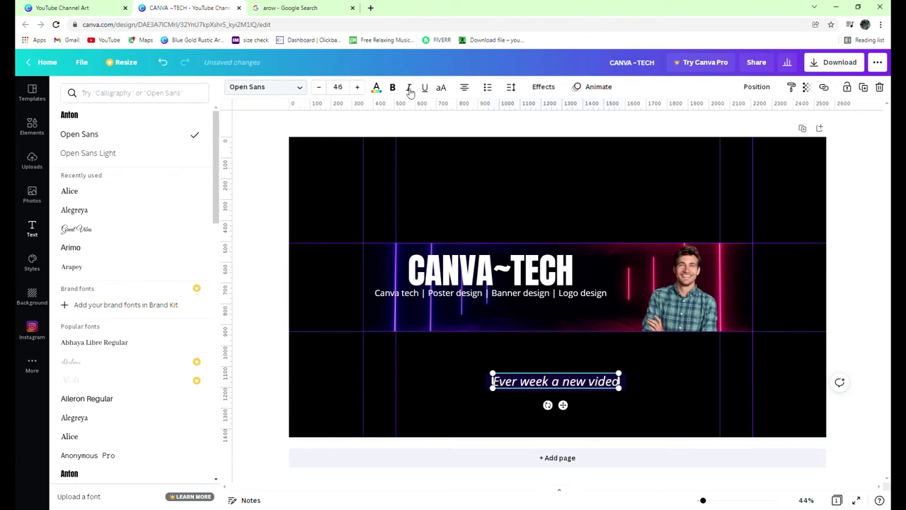
left_click(649, 404)
left_click(650, 405)
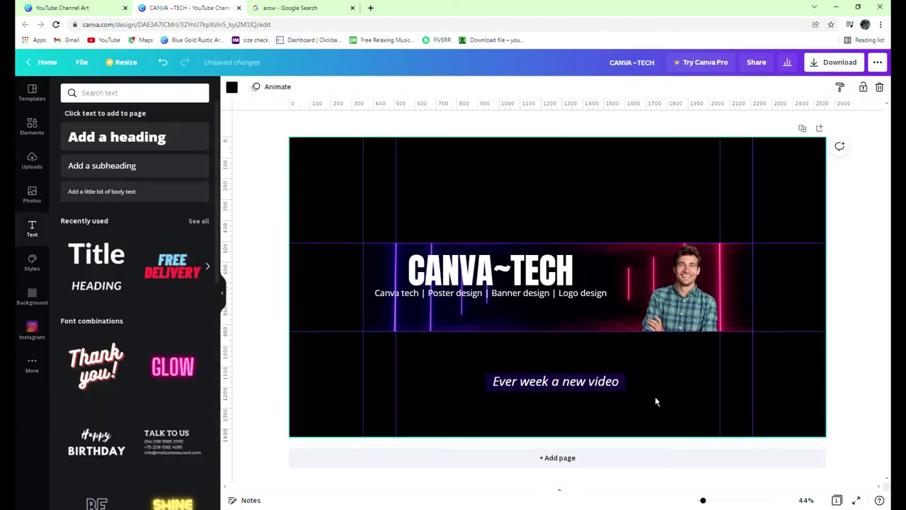
- Group the "Ever week a new video" text with its navy bar and place the group directly beneath the subheading, centred under the title
left_click(481, 381)
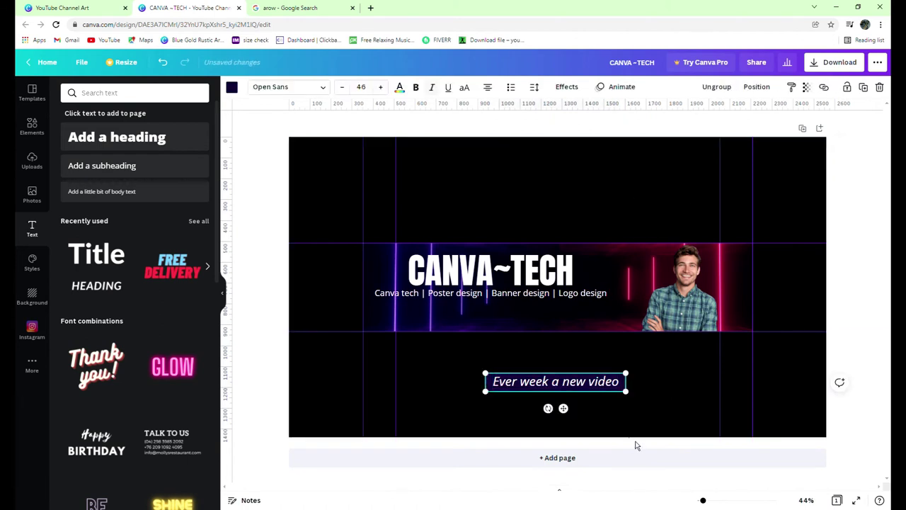
left_click(601, 403)
left_click(592, 385)
left_click_drag(592, 385, 547, 315)
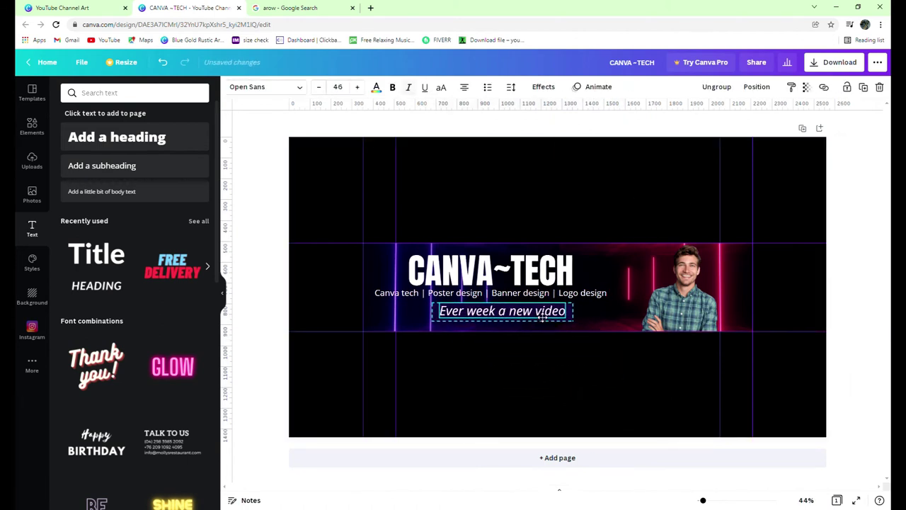
left_click(568, 391)
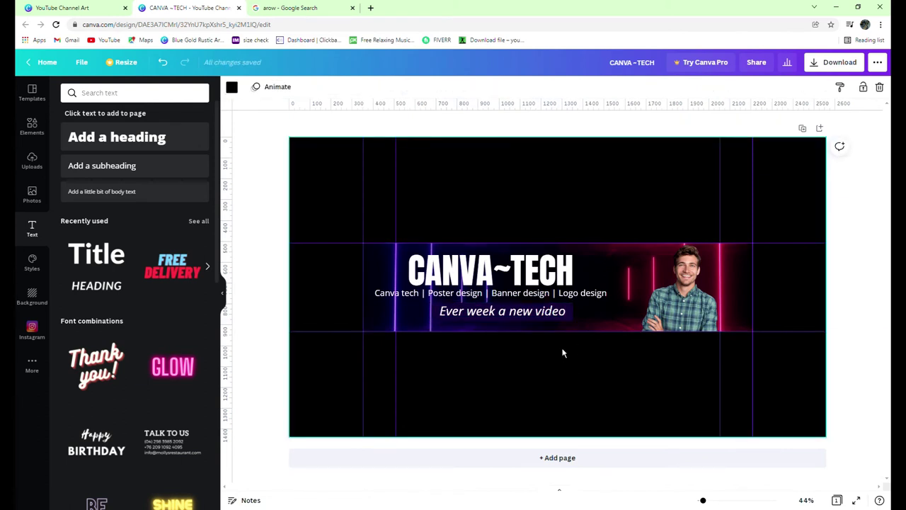
left_click_drag(555, 324, 542, 320)
left_click(553, 398)
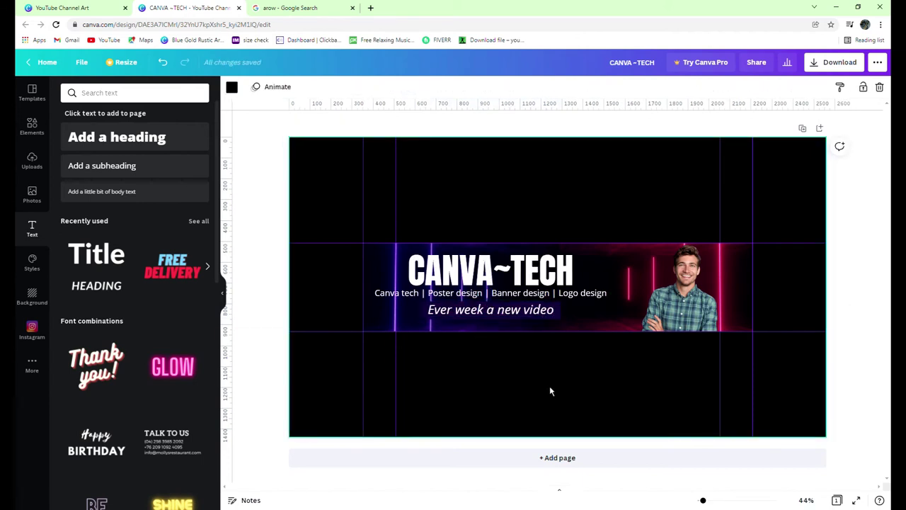
- Add a circle shape in the dark navy photo color, scaled to the neon strip's height and placed over the man's cutout
left_click(32, 131)
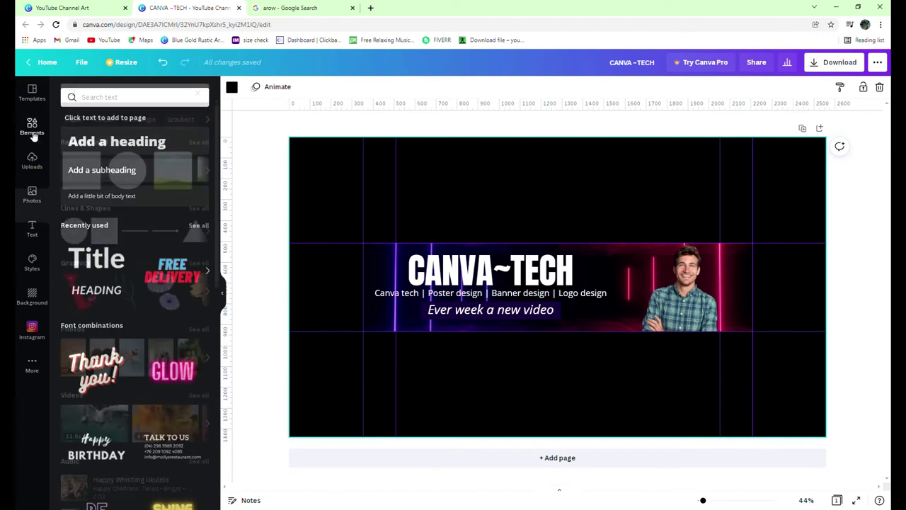
left_click(82, 170)
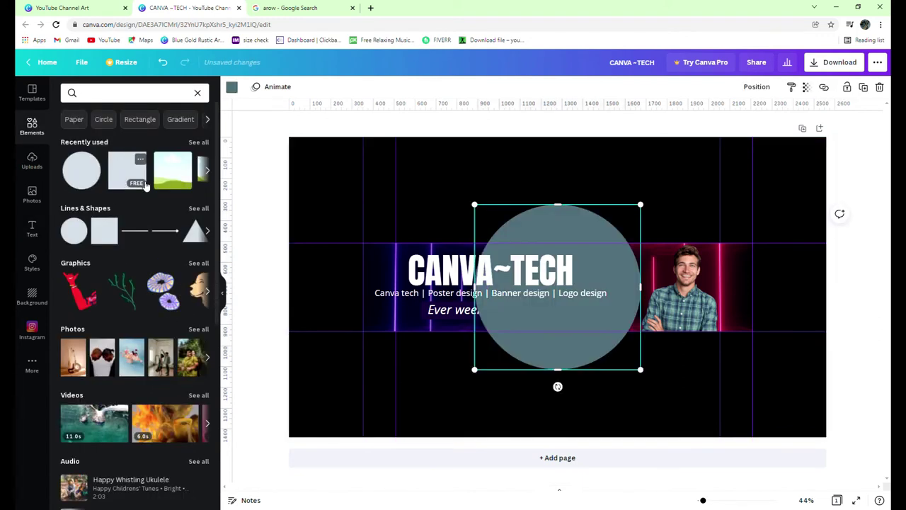
left_click(237, 90)
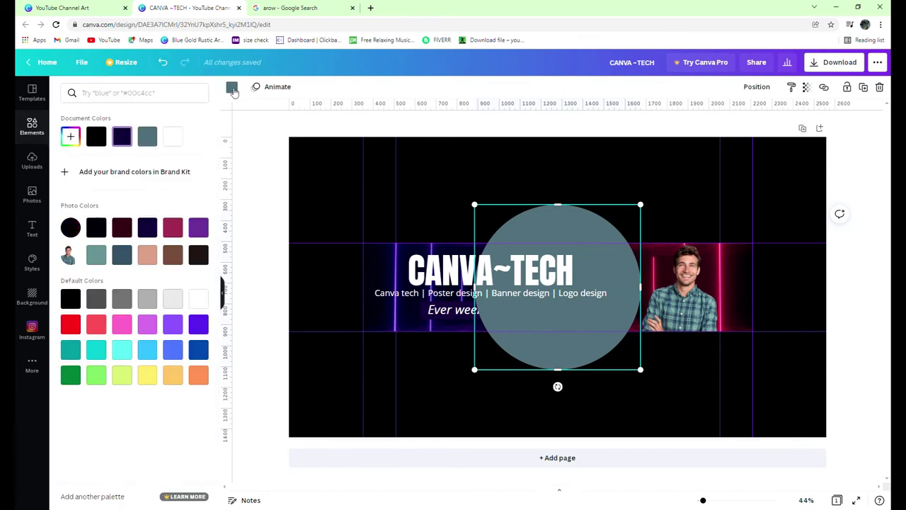
left_click(152, 234)
left_click_drag(475, 204, 605, 280)
left_click_drag(631, 314, 645, 337)
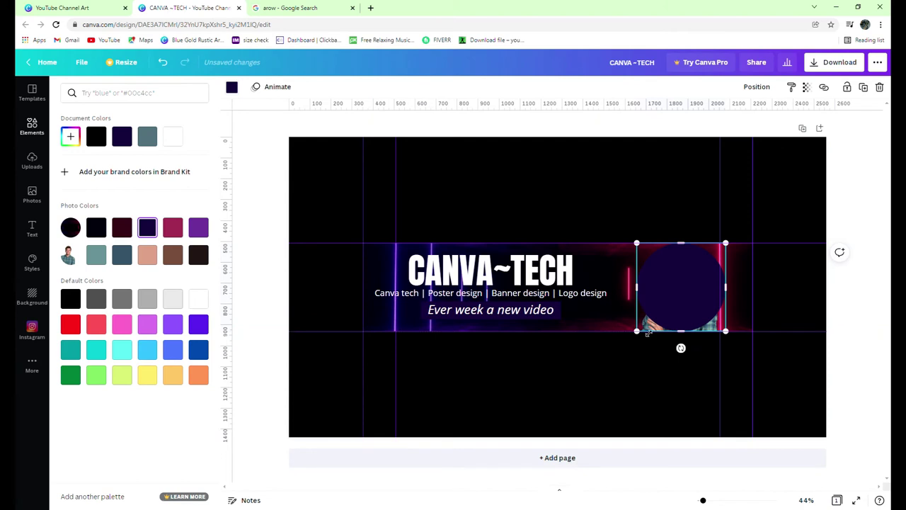
- Send the navy circle backward so it sits behind the man's cutout
left_click(757, 86)
left_click(730, 117)
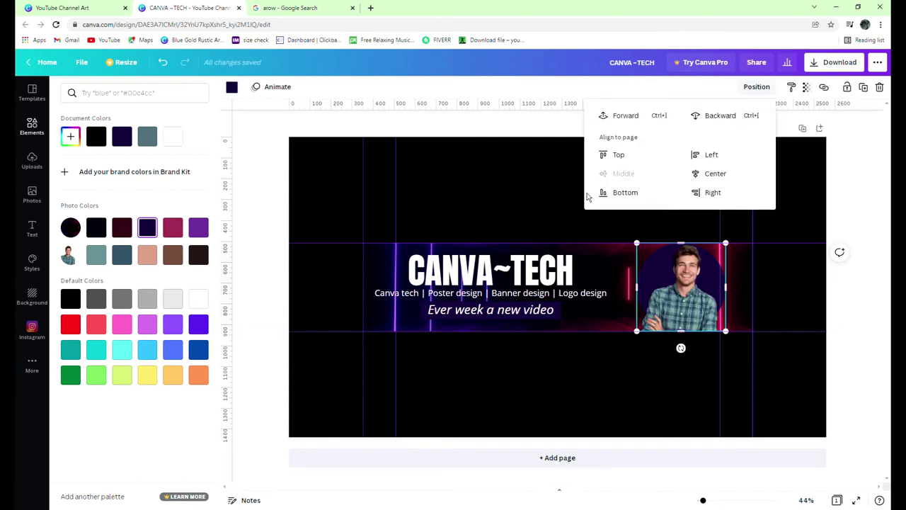
key("Escape")
- Nudge the navy circle slightly to the right behind the man's cutout
key("Right")
key("Right")
key("Right")
key("Right")
key("Right")
key("Right")
key("Right")
key("Right")
key("Right")
key("Right")
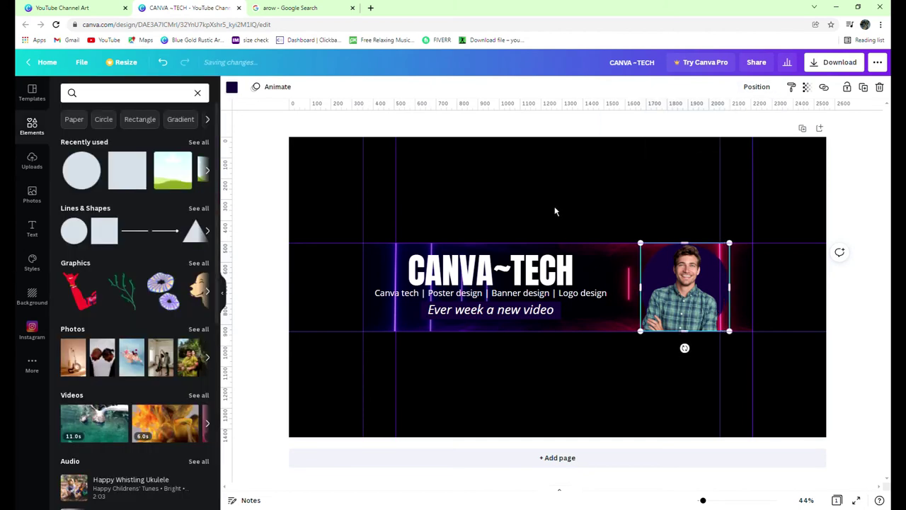
key("Left")
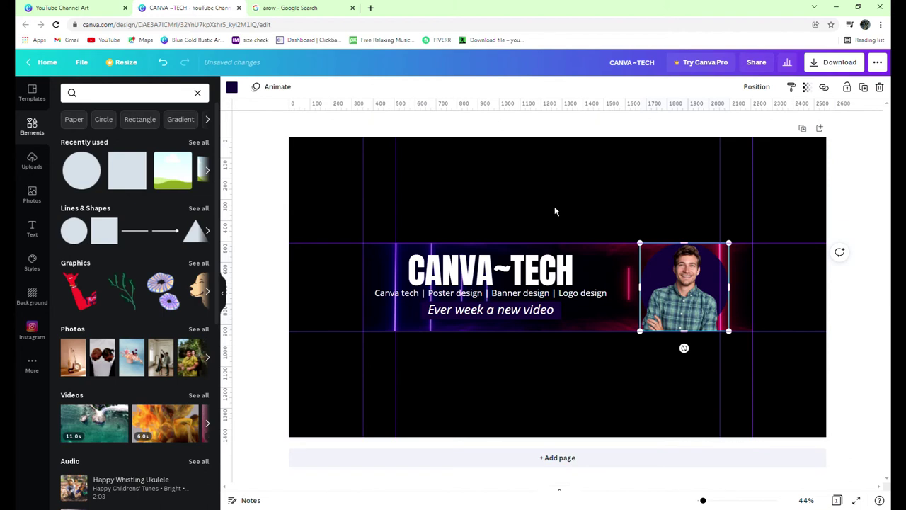
key("Right")
key("Right")
key("Right")
key("Right")
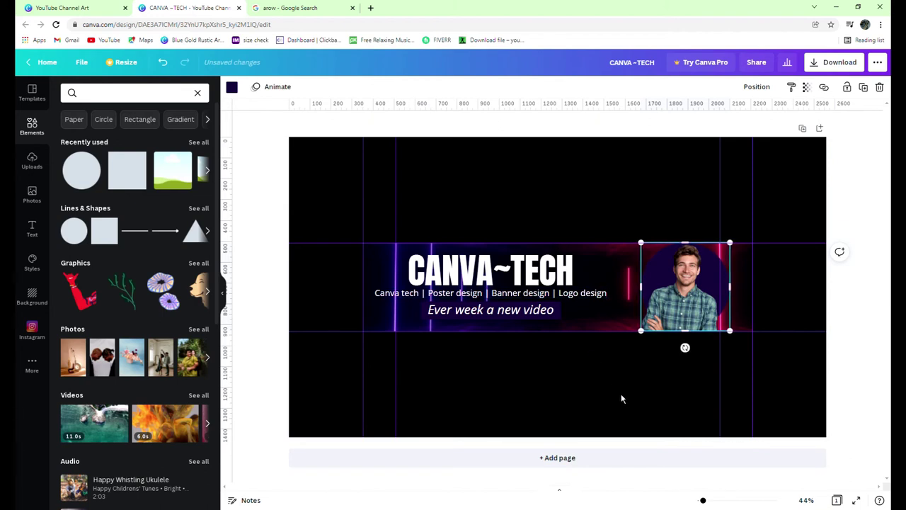
- Fine-tune the navy circle's position behind the man's cutout, shifting it slightly further to the right
left_click(624, 401)
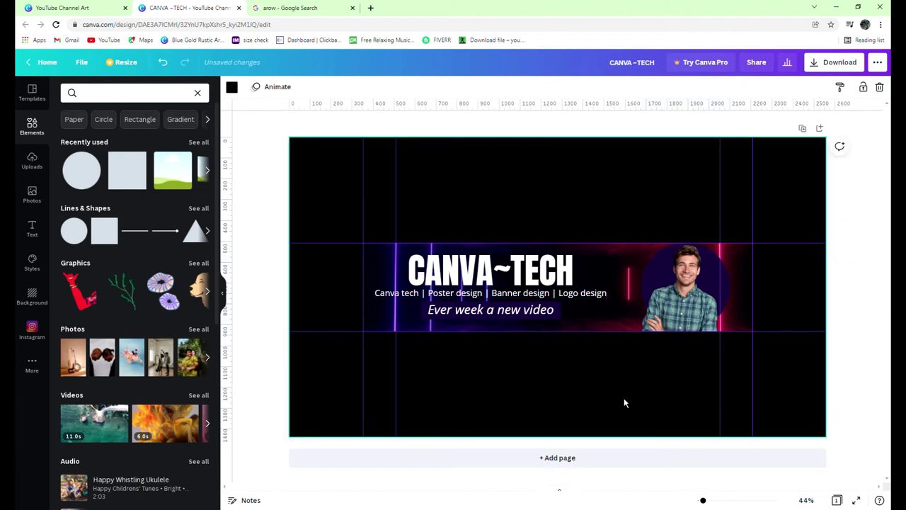
left_click(653, 286)
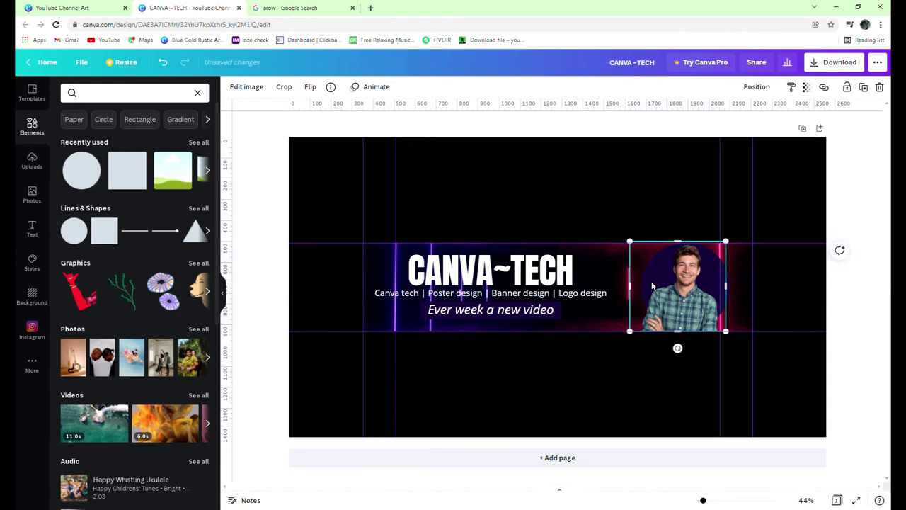
left_click(732, 303)
left_click(729, 297)
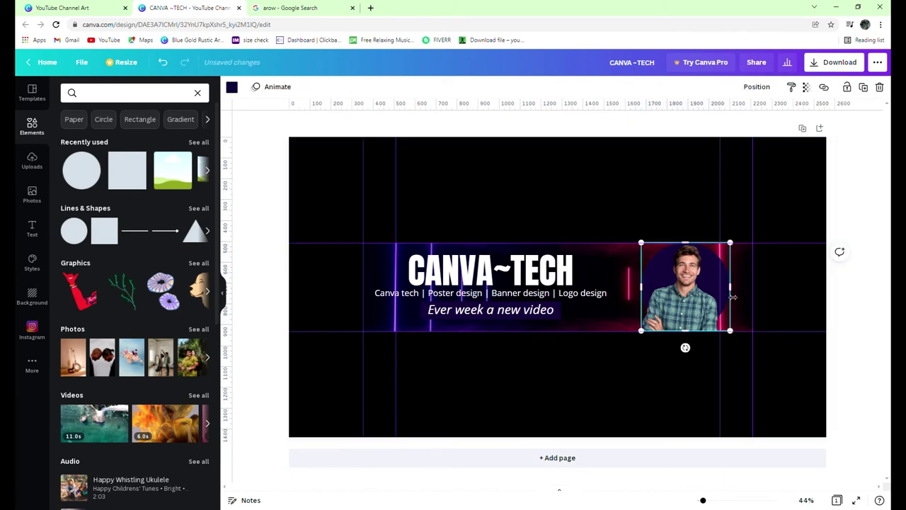
left_click(662, 403)
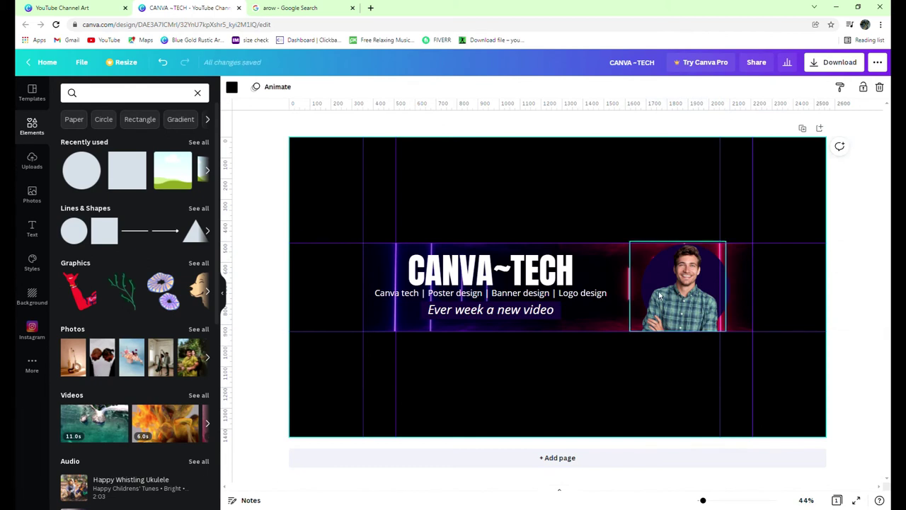
left_click(723, 295)
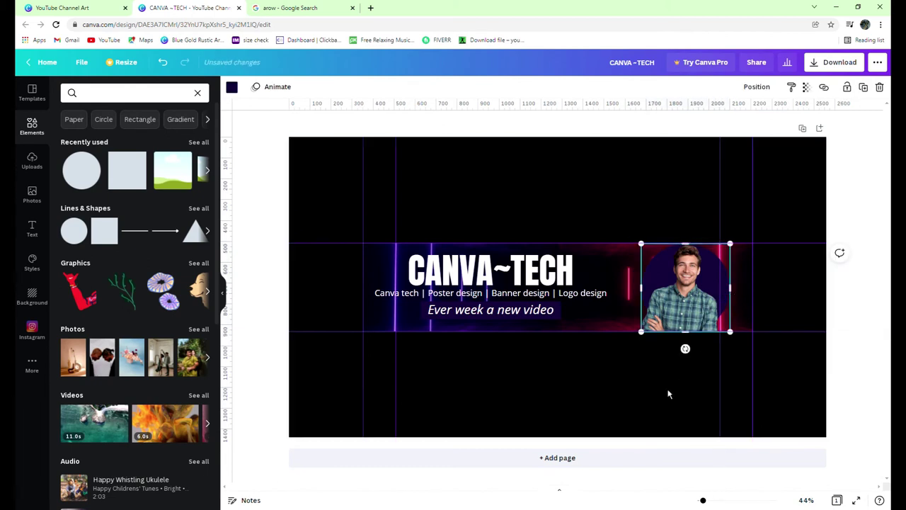
left_click(669, 393)
left_click(721, 315)
left_click(696, 369)
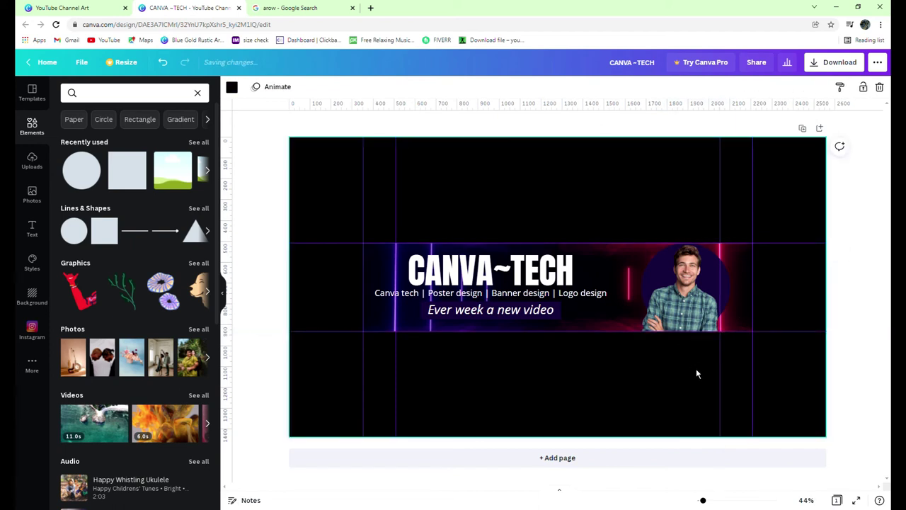
left_click(728, 298)
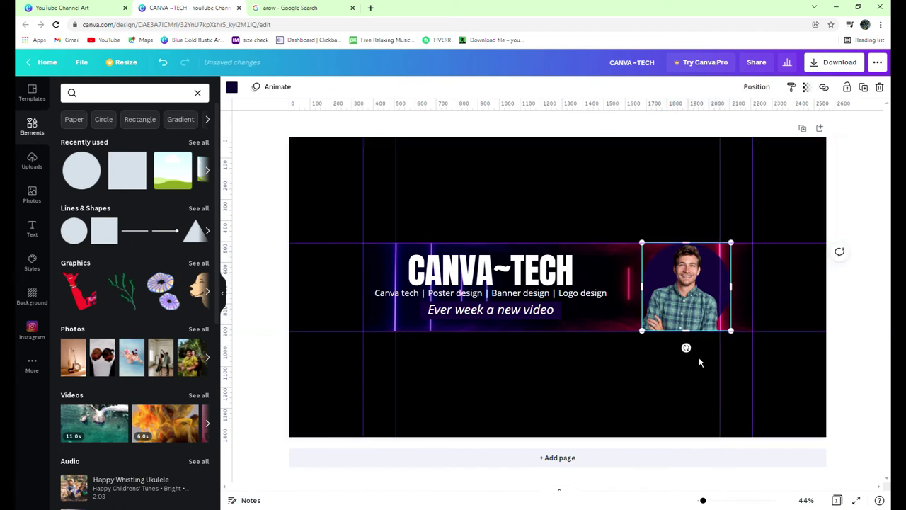
left_click(674, 395)
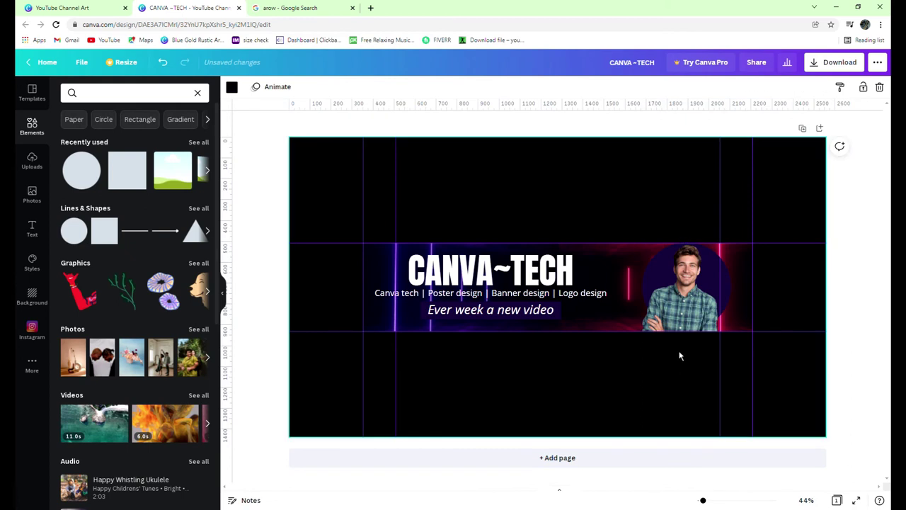
- Adjust the man's cutout image by setting its warmth to -72
left_click(684, 315)
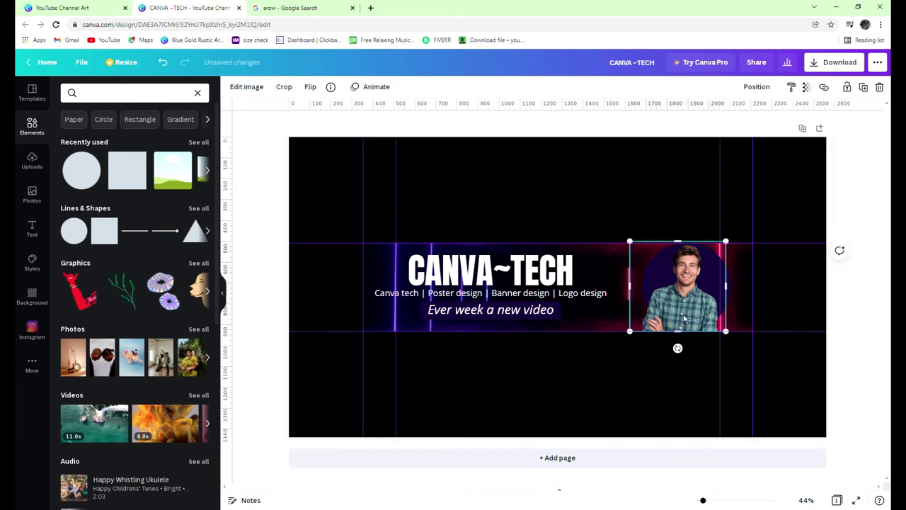
left_click(245, 92)
left_click(198, 267)
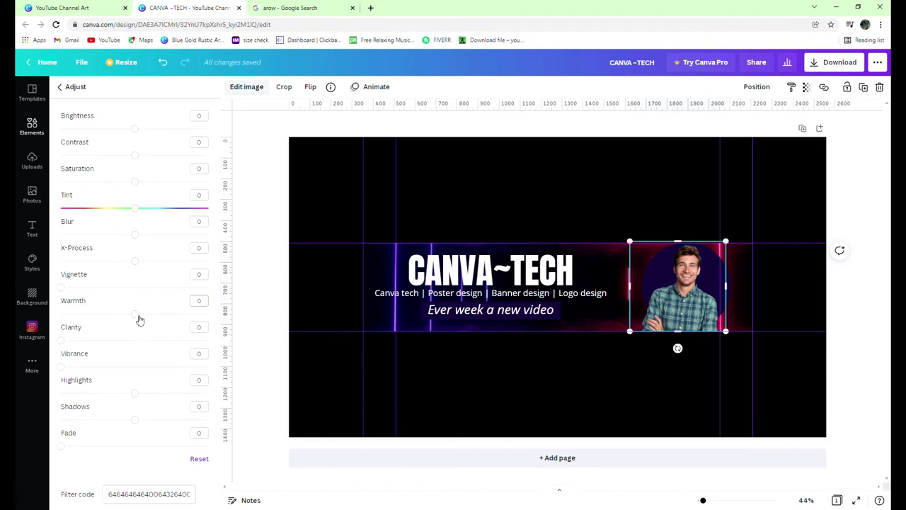
left_click_drag(136, 314, 84, 329)
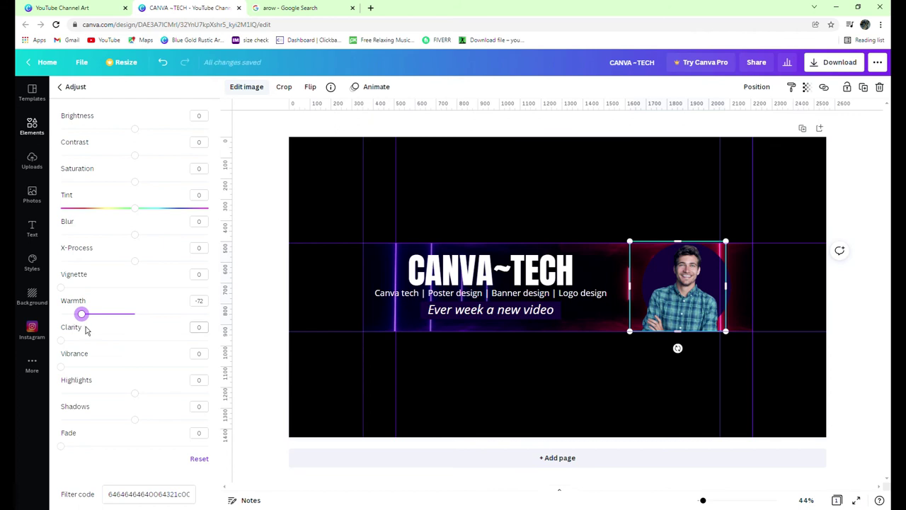
left_click(599, 388)
left_click(597, 388)
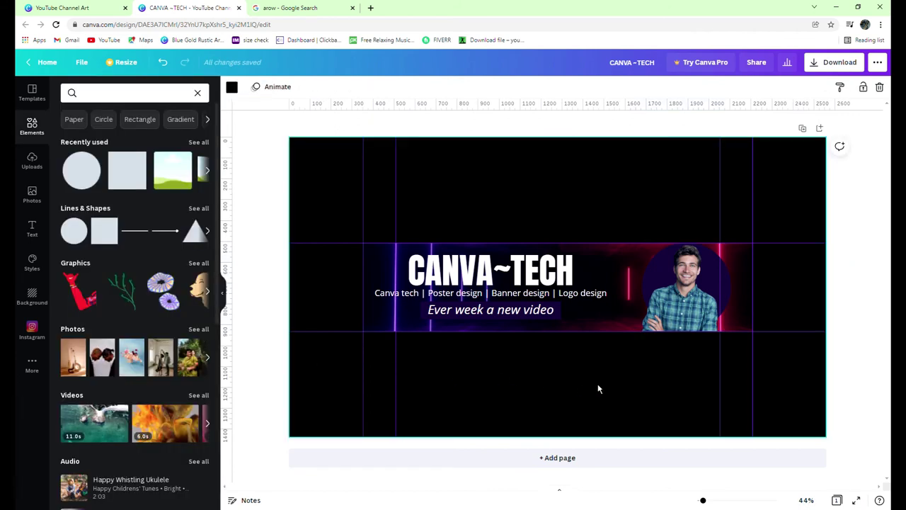
- Add a body text reading "Free Training" and set its font to Alice
left_click(32, 230)
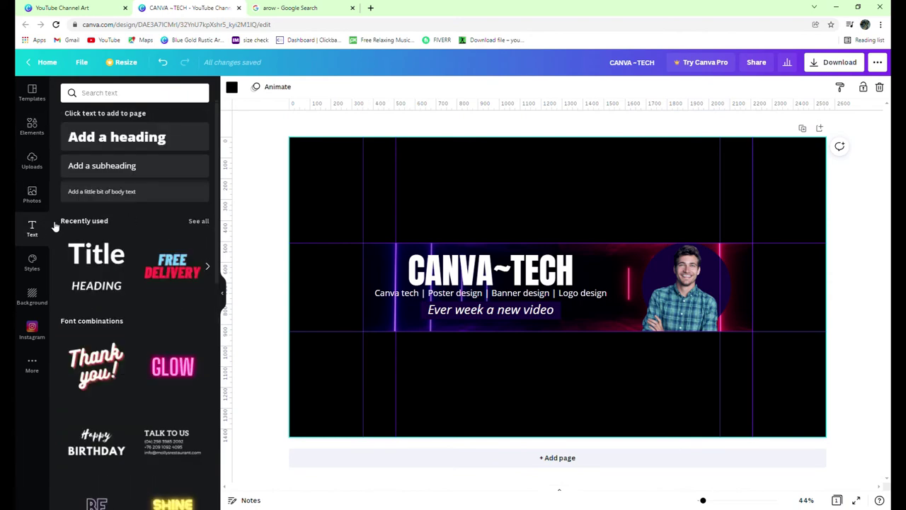
left_click(115, 193)
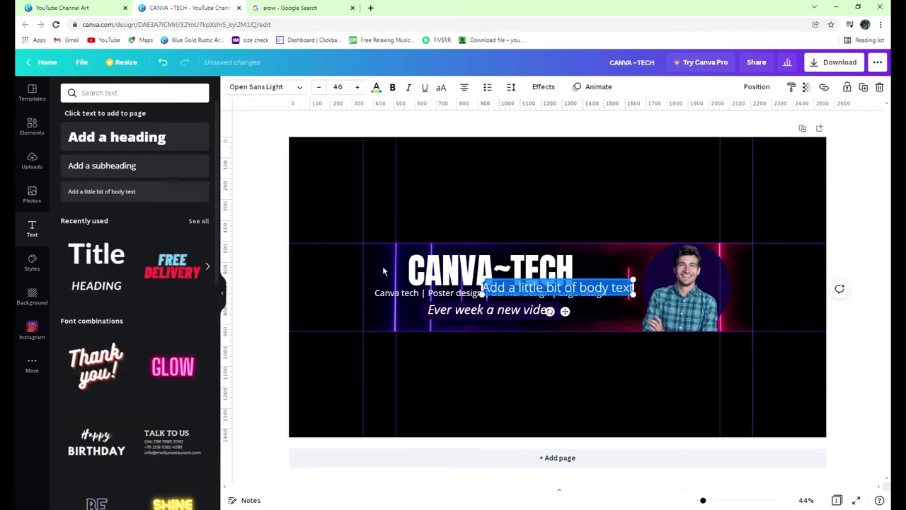
key("BackSpace")
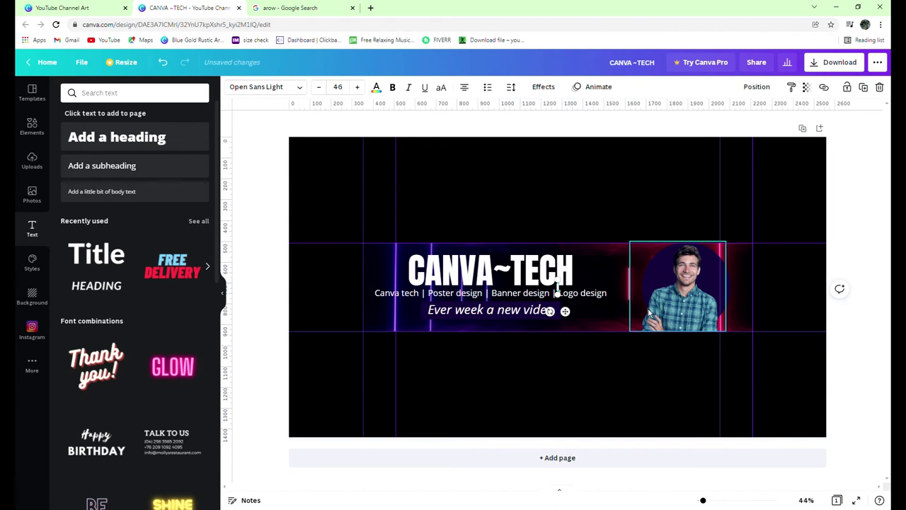
type("Free Train")
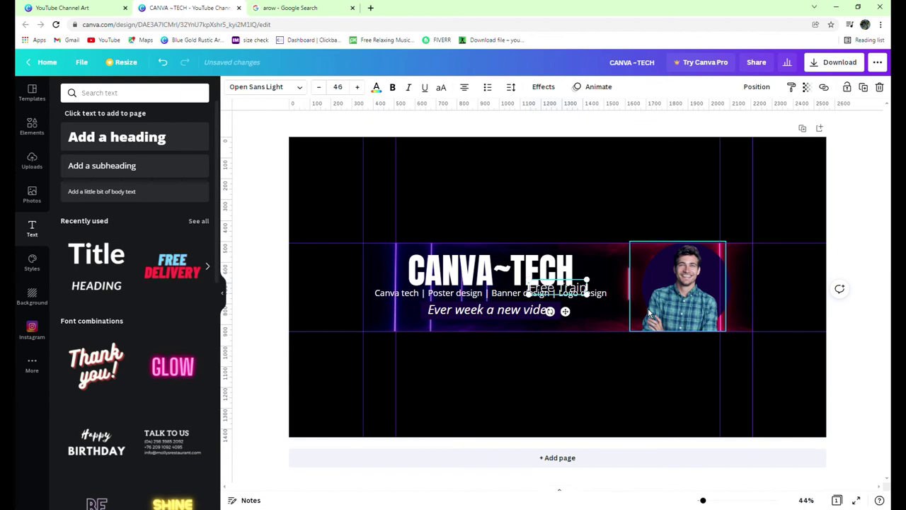
type("ing")
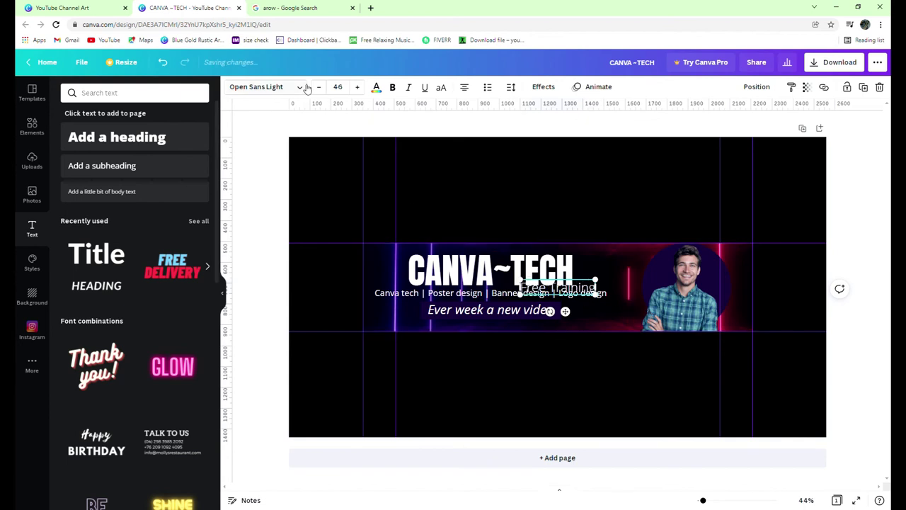
left_click(276, 87)
left_click(107, 253)
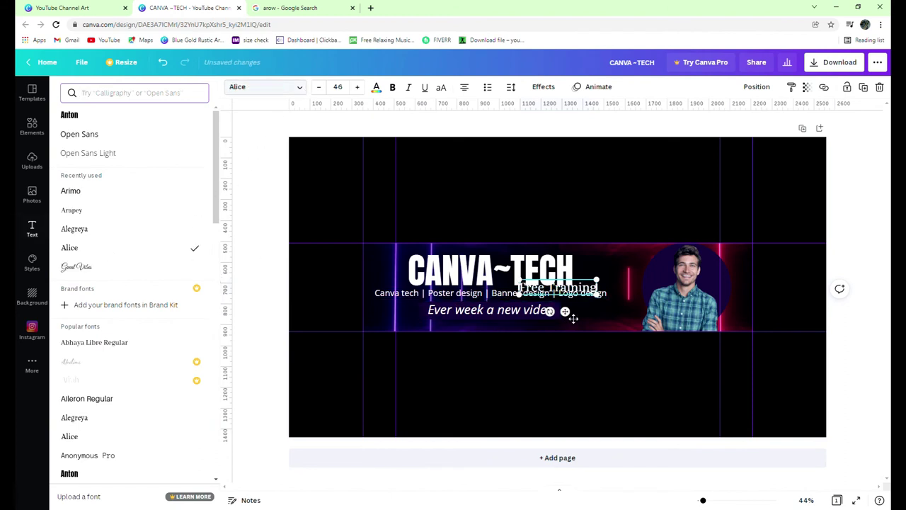
- Scale the "Free Training" text down to size 32.1 and place it at the neon strip's lower edge, just left of the man's cutout
left_click_drag(566, 312, 616, 348)
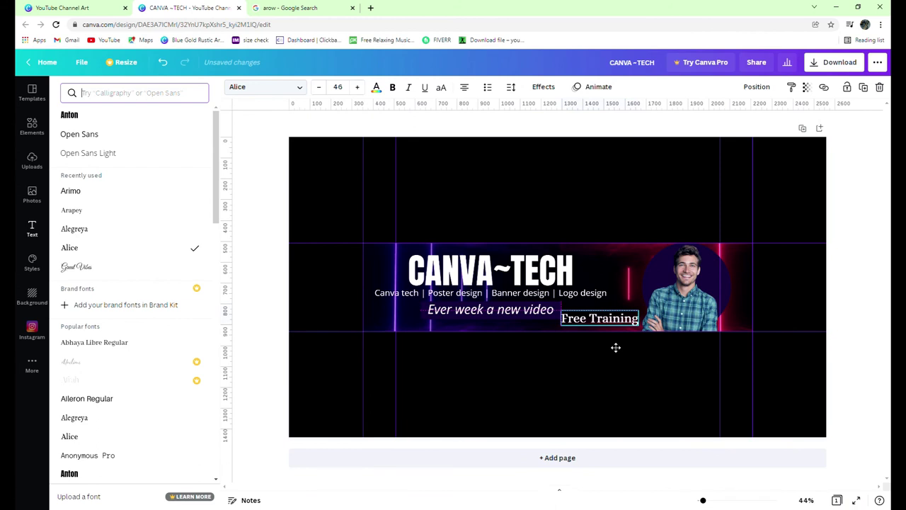
left_click_drag(566, 316, 630, 356)
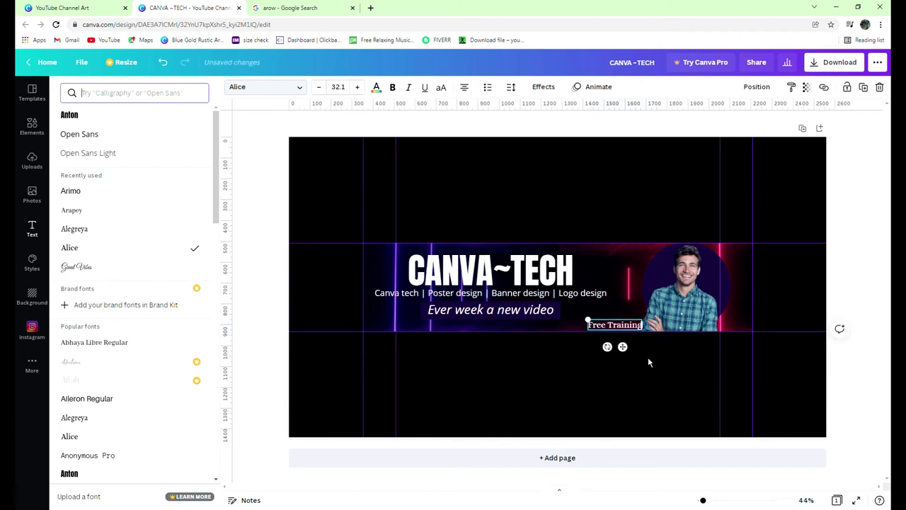
left_click(648, 356)
left_click(633, 330)
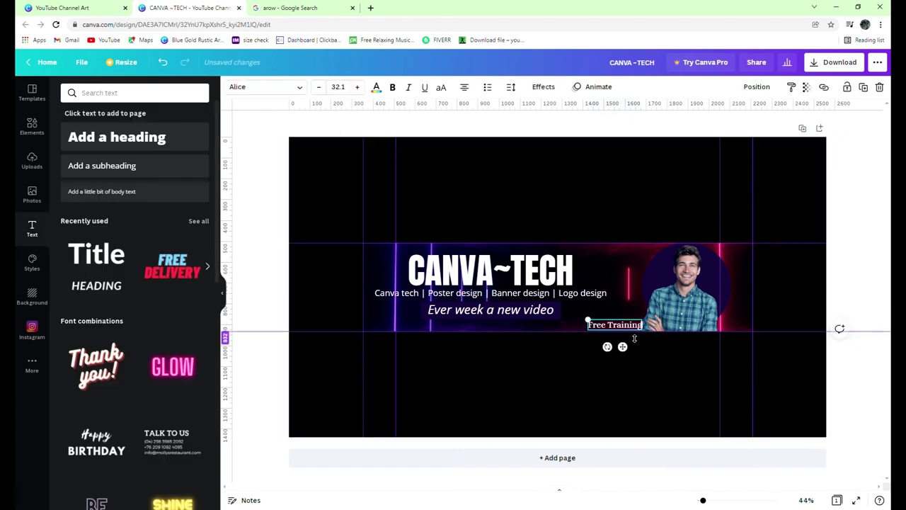
left_click(650, 367)
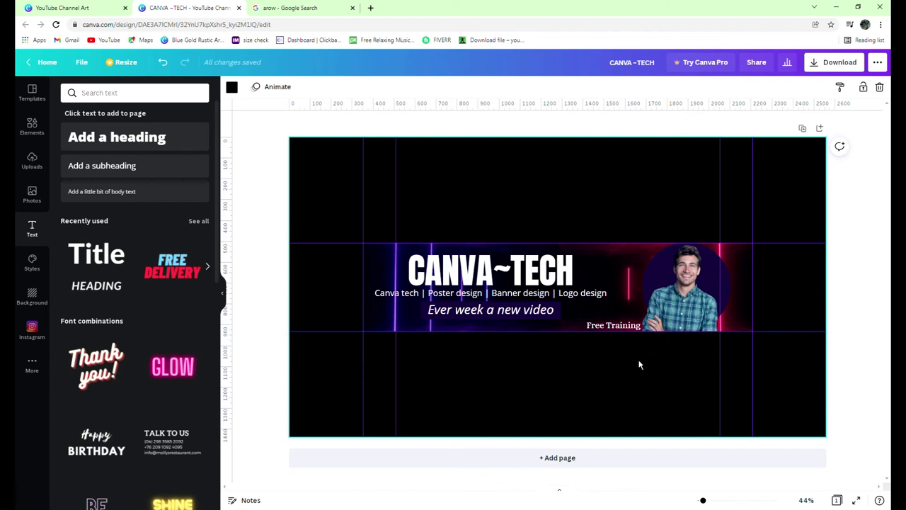
- Nudge the "Free Training" text slightly upward within the neon strip
left_click(636, 327)
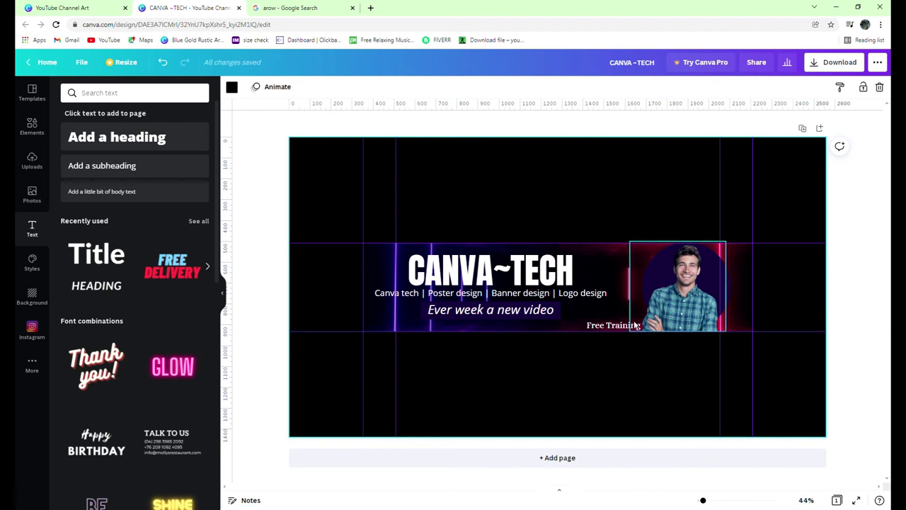
left_click(633, 328)
key("Up")
key("Up")
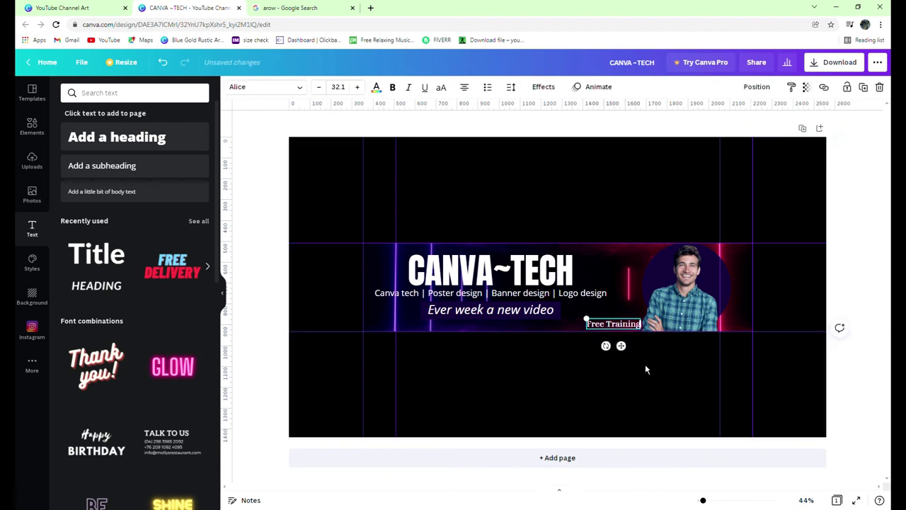
left_click(646, 366)
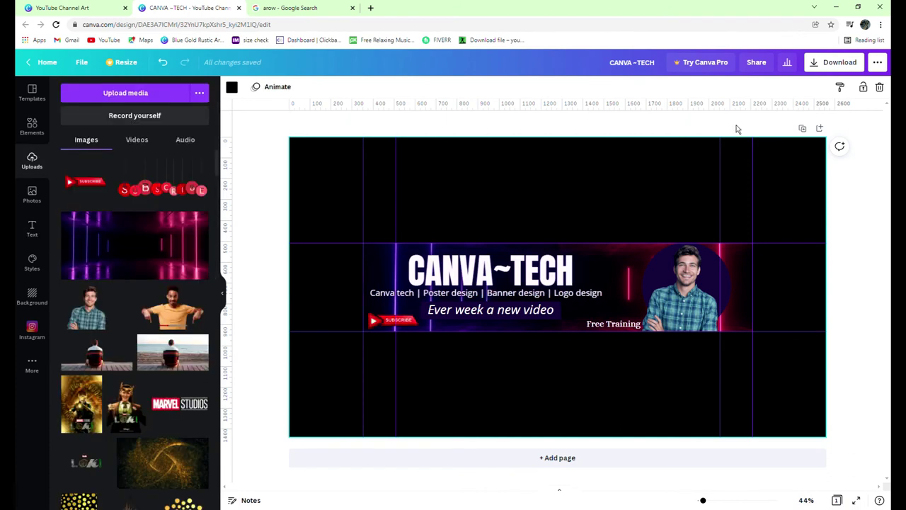
- Download the finished banner design and dismiss the download notice
left_click(823, 67)
left_click(793, 245)
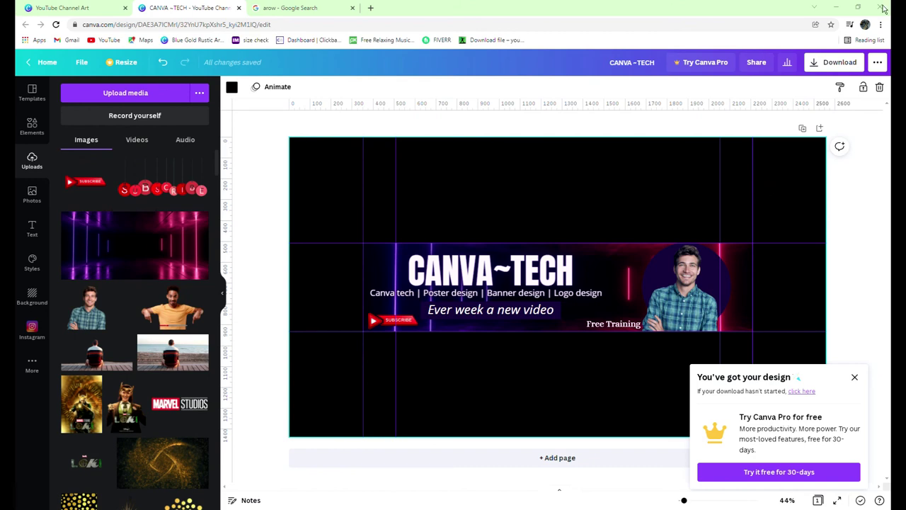
left_click(855, 377)
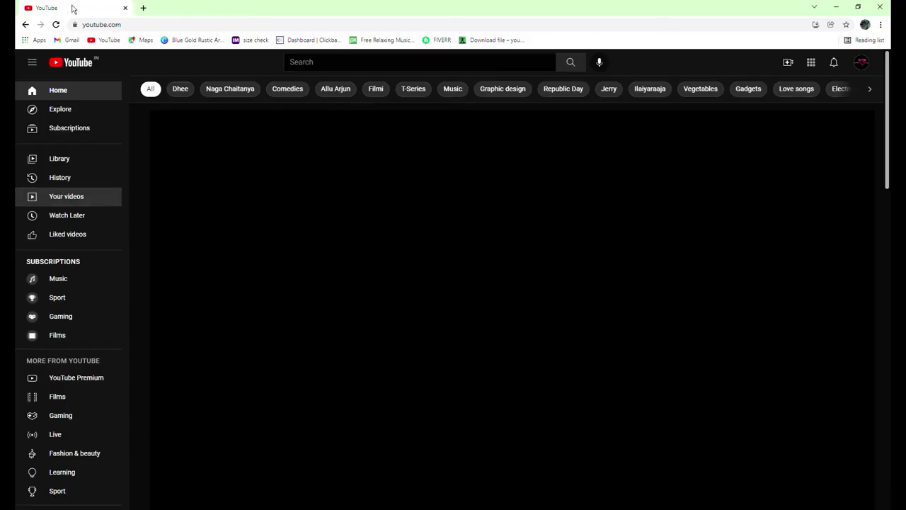
- Switch to YouTube and open the channel's branding customisation in YouTube Studio
left_click(71, 198)
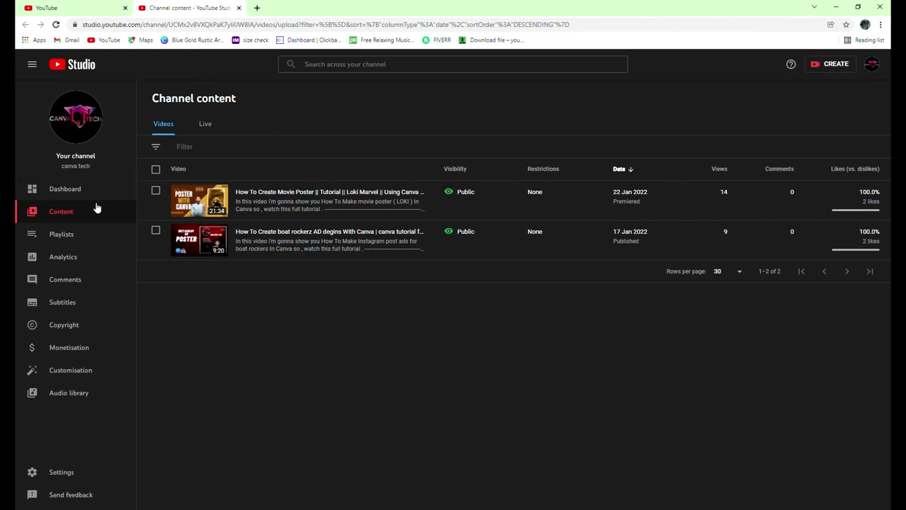
left_click(79, 374)
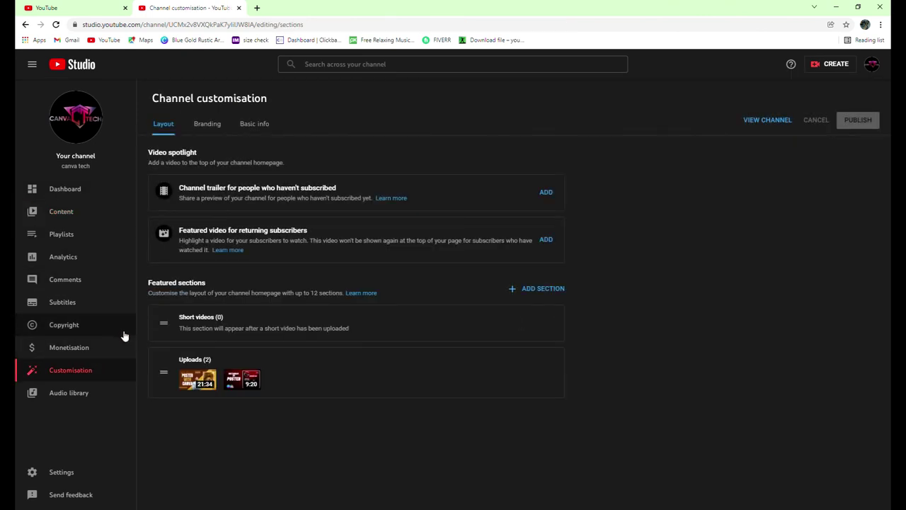
left_click(220, 132)
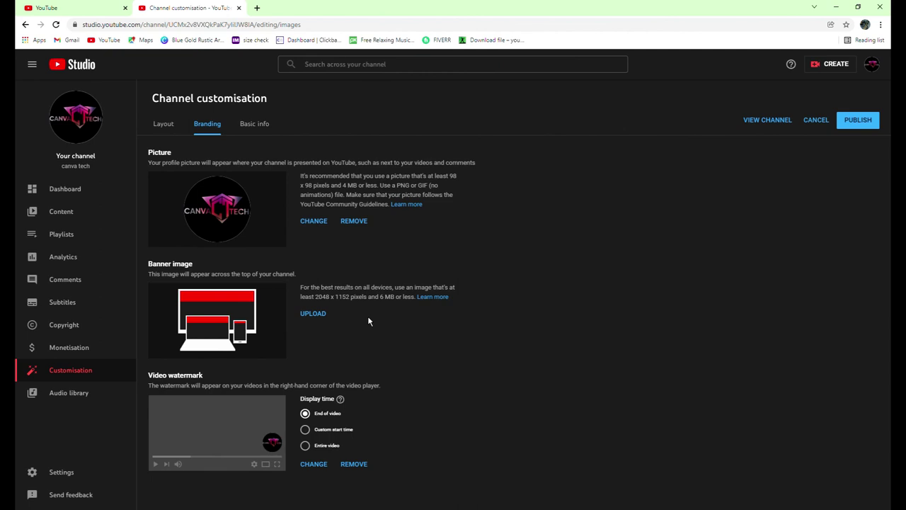
- Upload the downloaded CANVA~TECH banner as the channel's banner image and accept its full-image crop
left_click(322, 318)
key("Return")
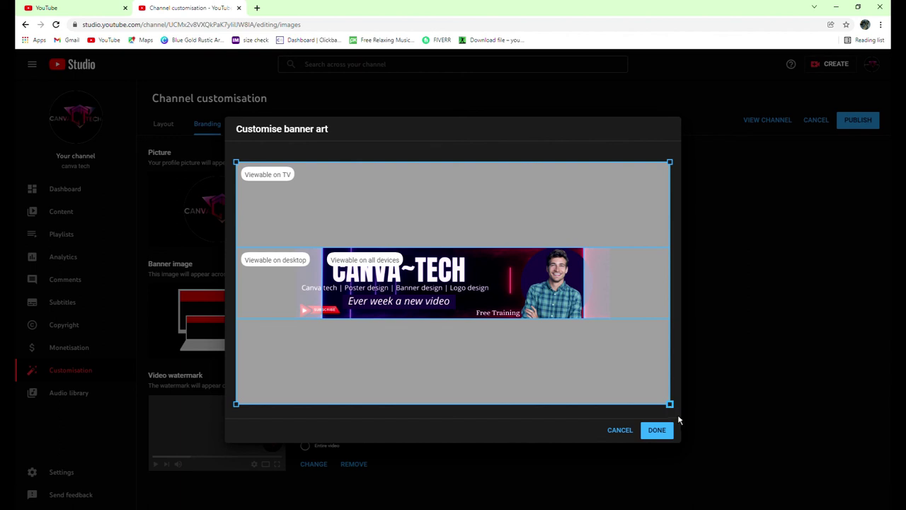
left_click(665, 432)
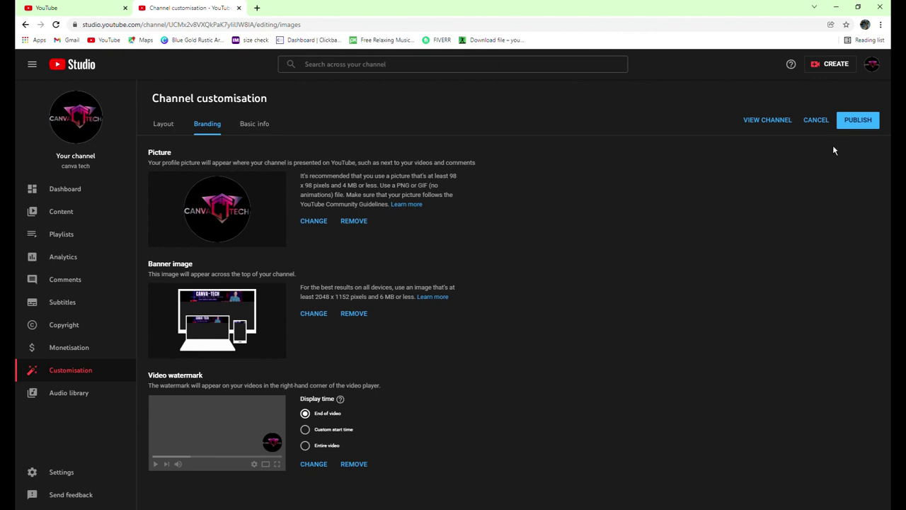
- Publish the channel branding changes and view the channel page
left_click(858, 122)
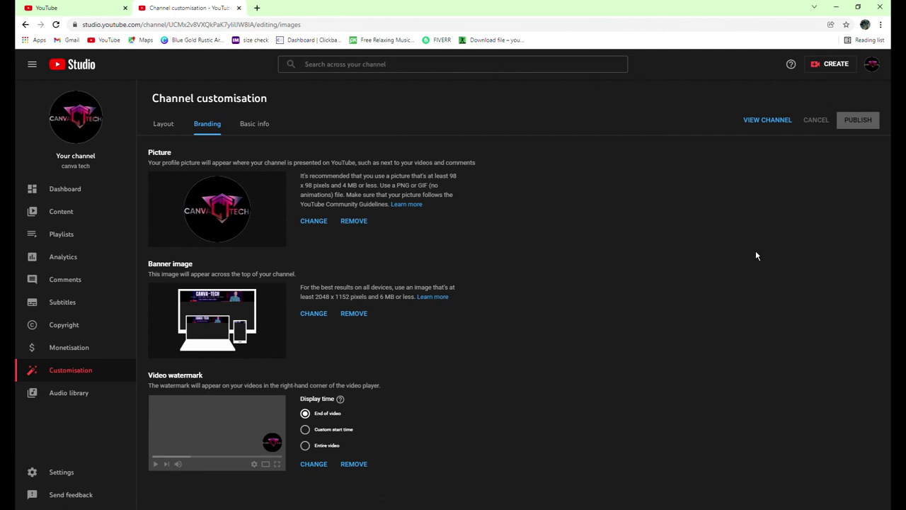
left_click(767, 121)
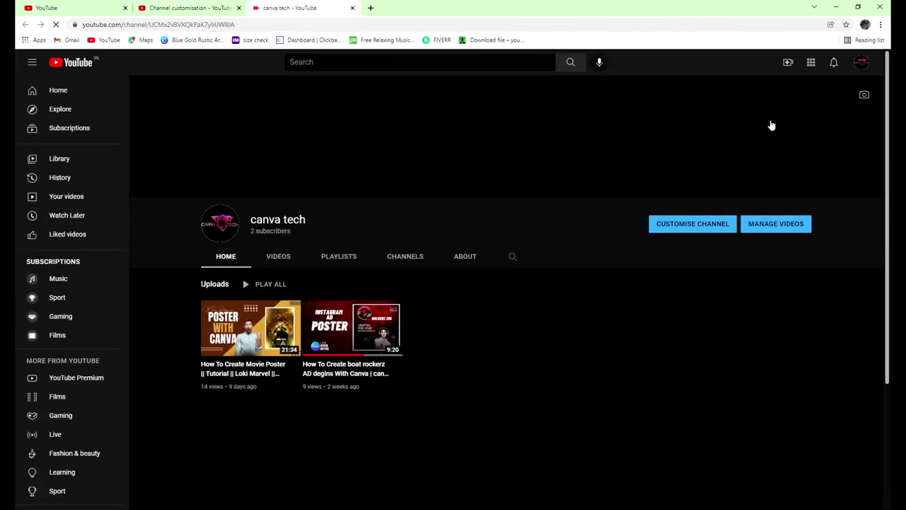